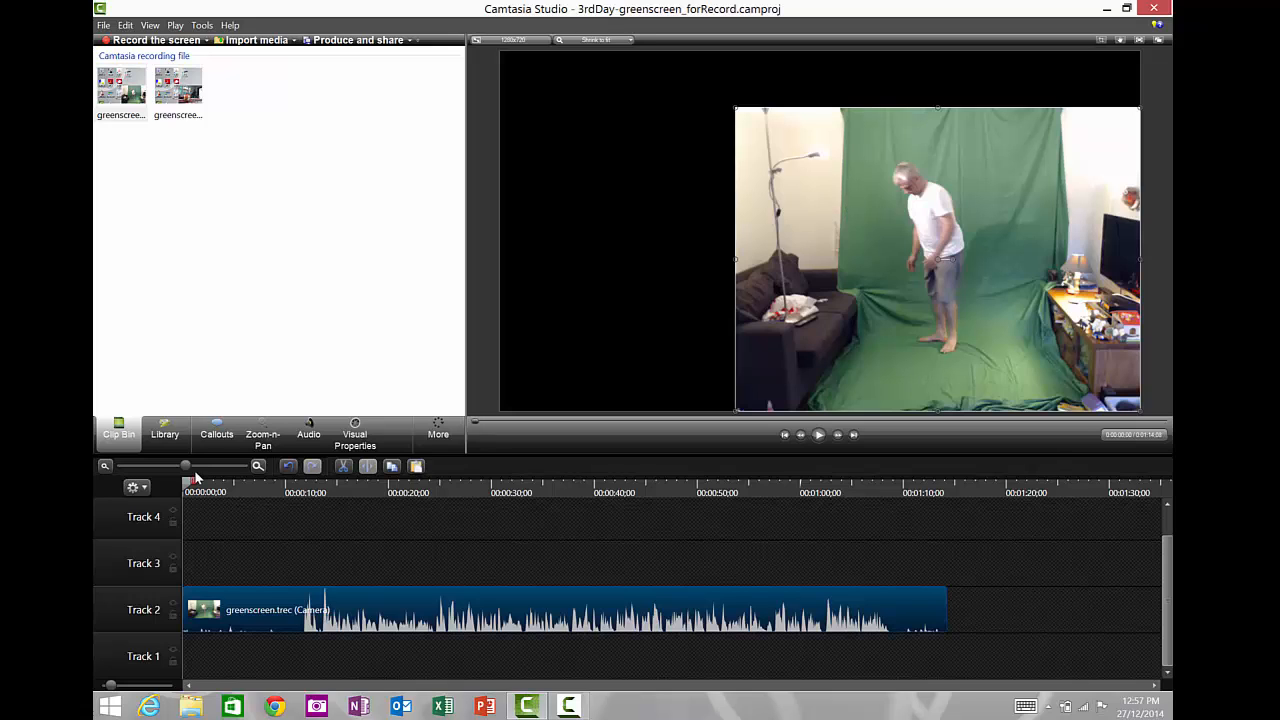
# - Enable Remove a color on the greenscreen clip and sample the green backdrop from the preview as the colour to remove
pyautogui.moveTo(213, 490); pyautogui.dragTo(418, 547)
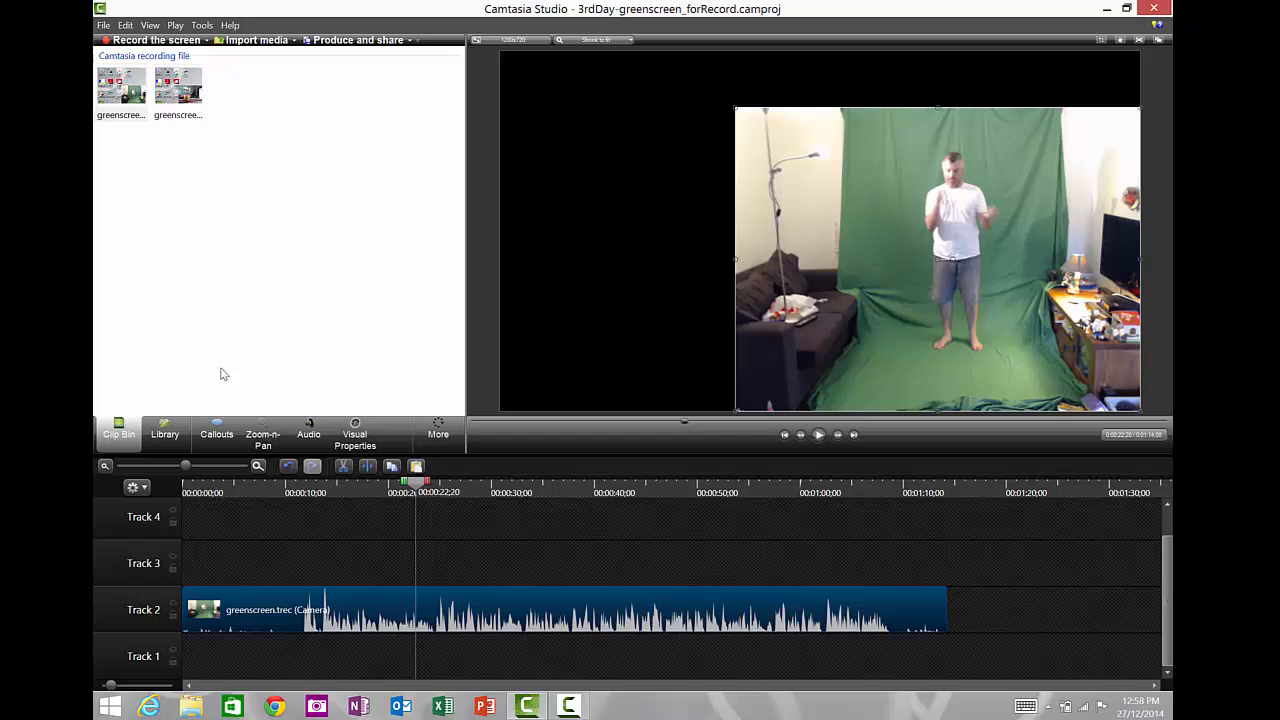
pyautogui.click(349, 429)
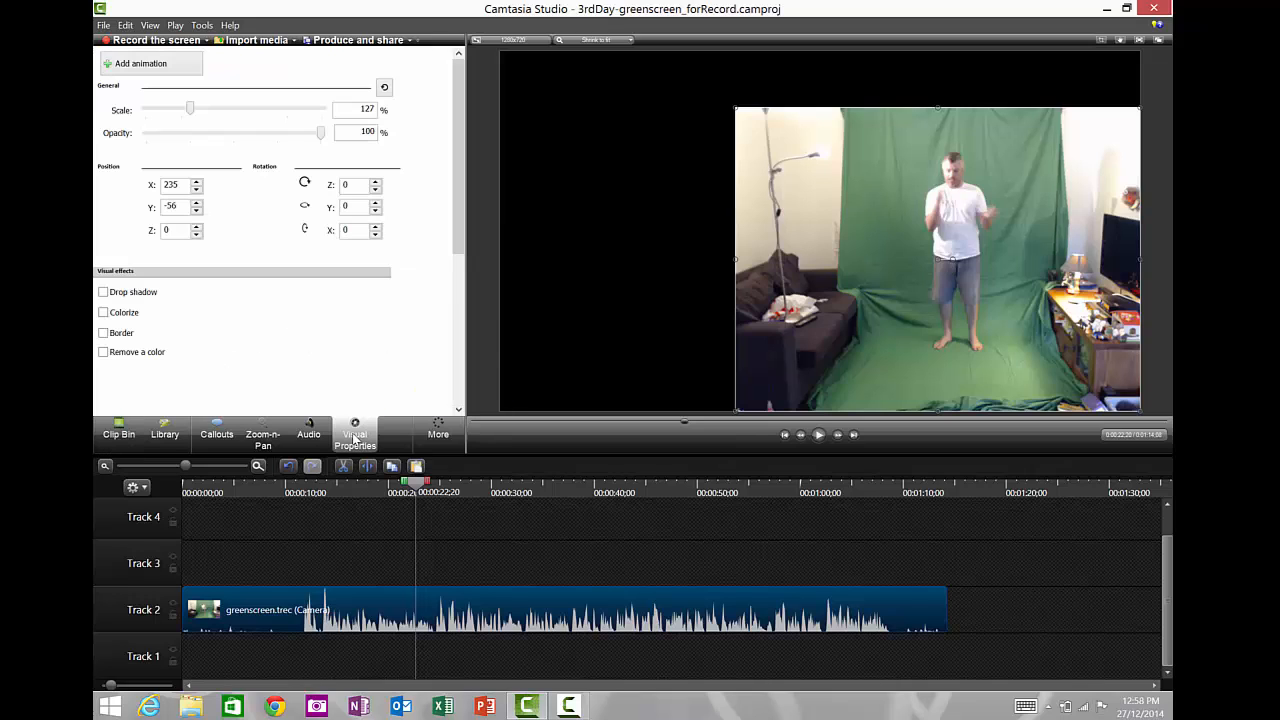
pyautogui.click(103, 354)
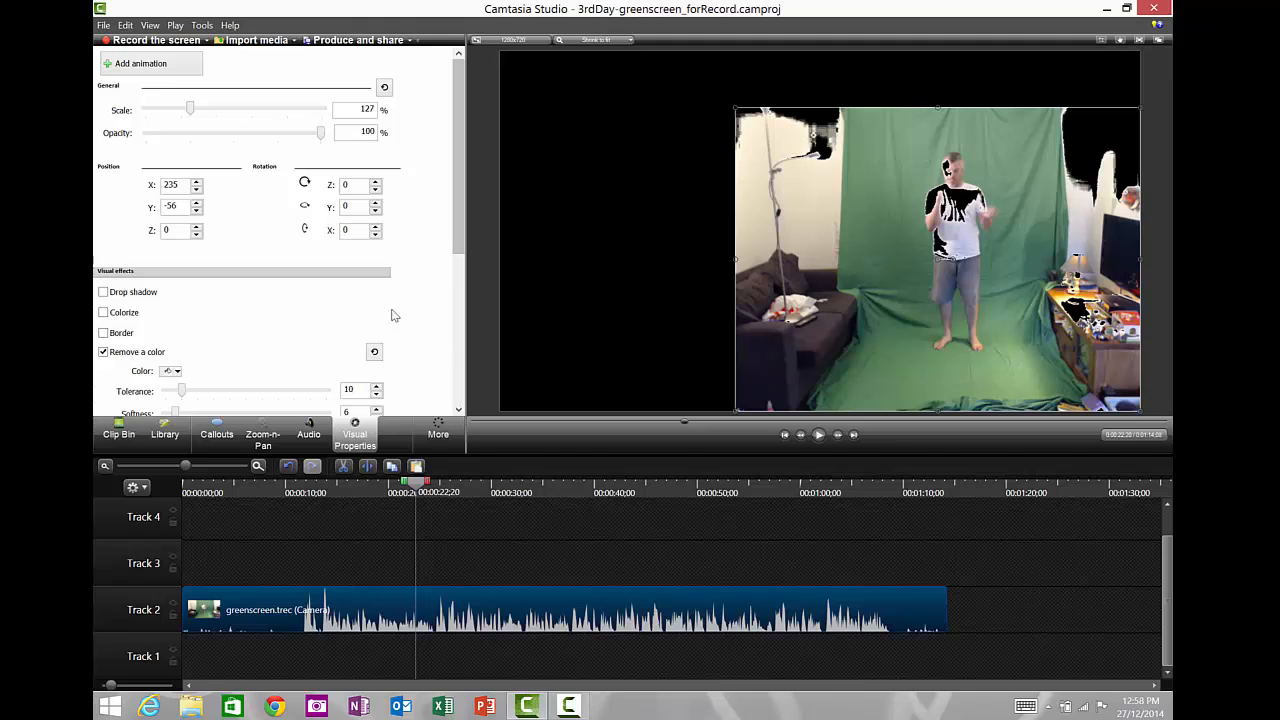
pyautogui.click(176, 371)
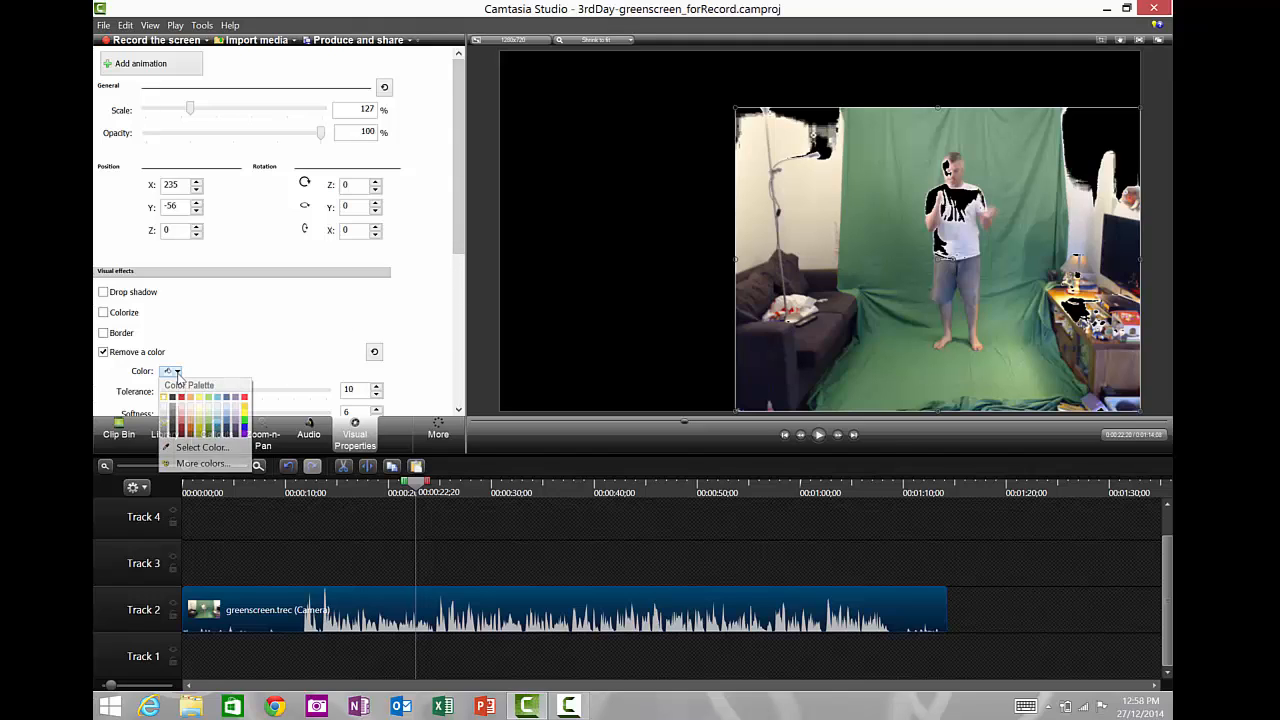
pyautogui.click(190, 447)
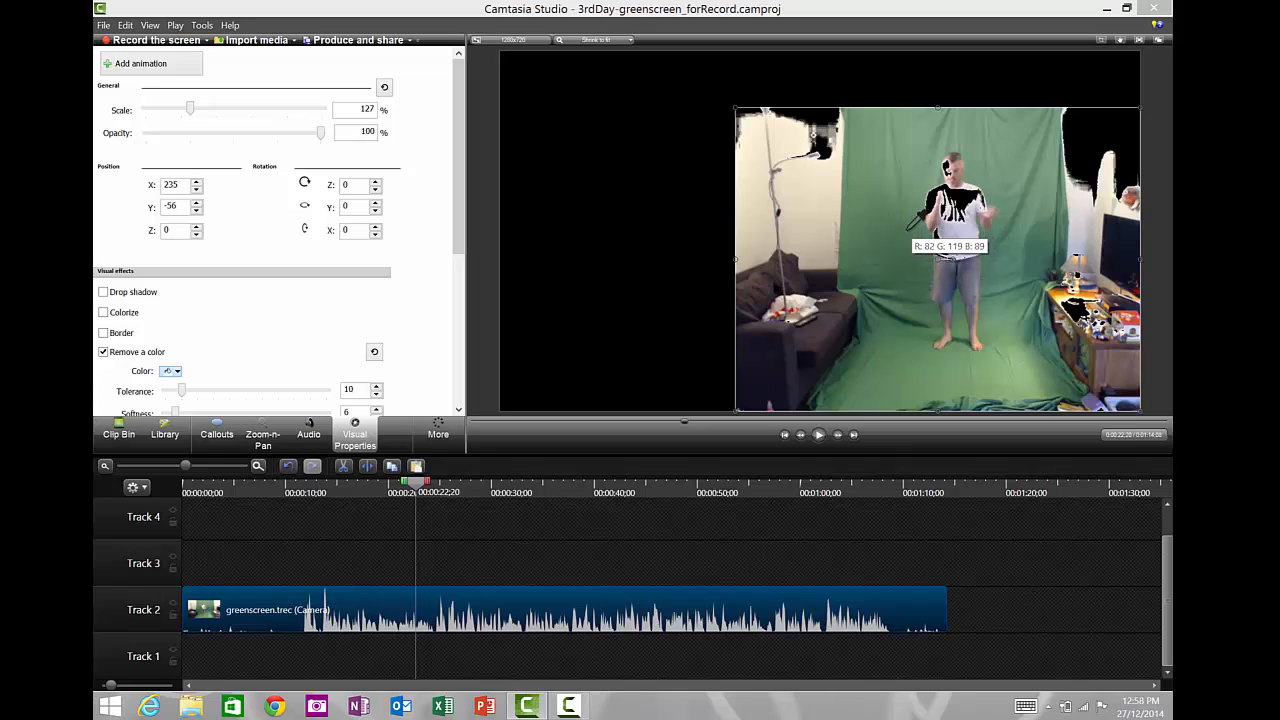
pyautogui.click(910, 234)
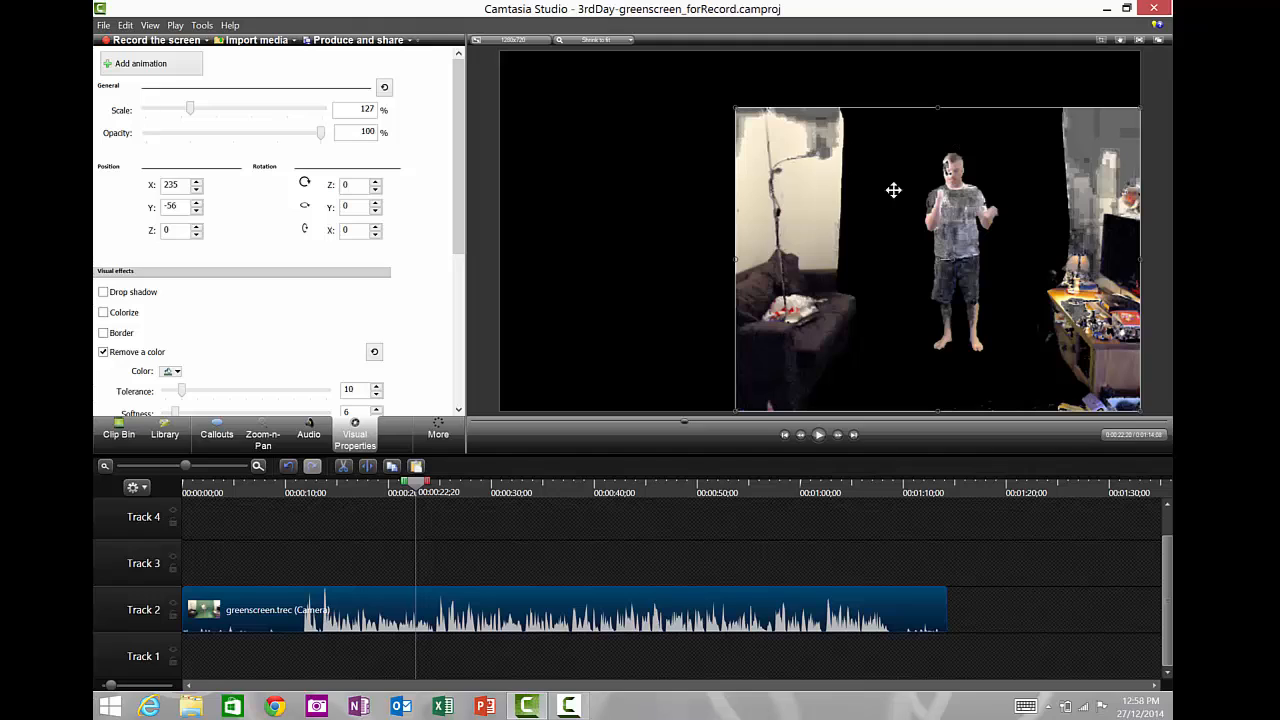
# - Lower the remove-color tolerance to 6
pyautogui.click(458, 409)
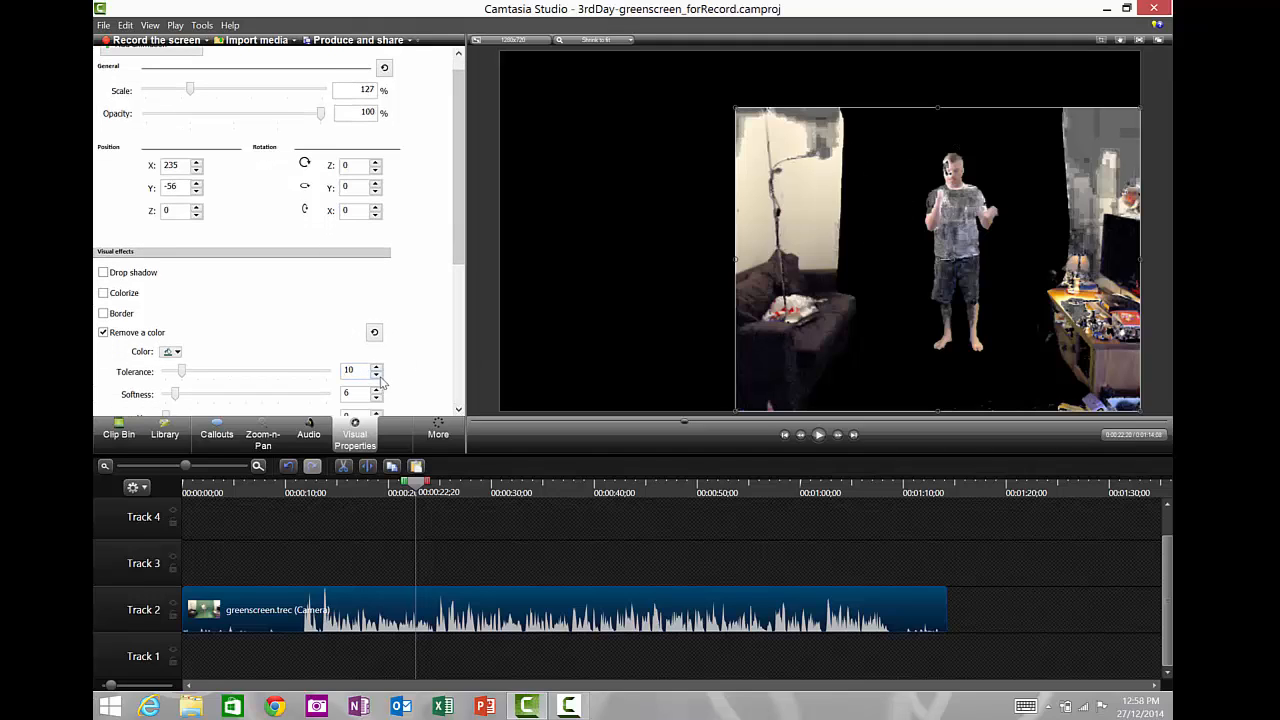
pyautogui.click(378, 375)
pyautogui.click(379, 377)
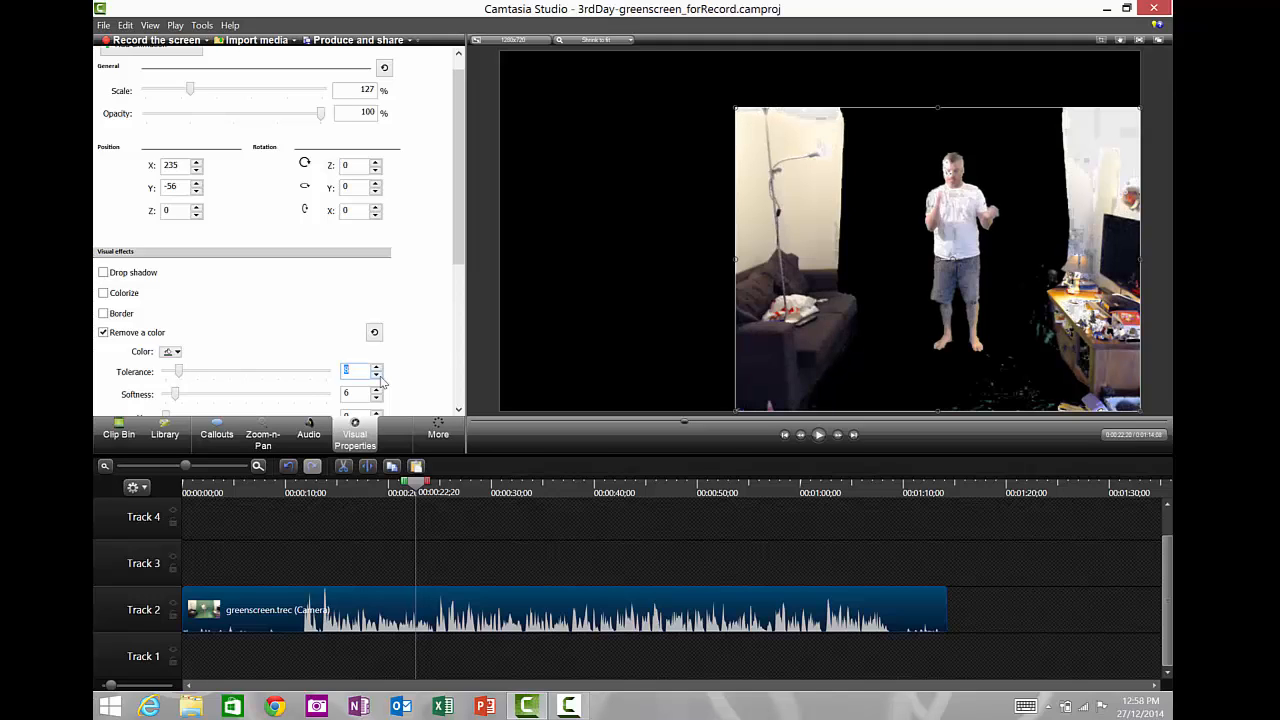
pyautogui.click(379, 377)
pyautogui.click(379, 377)
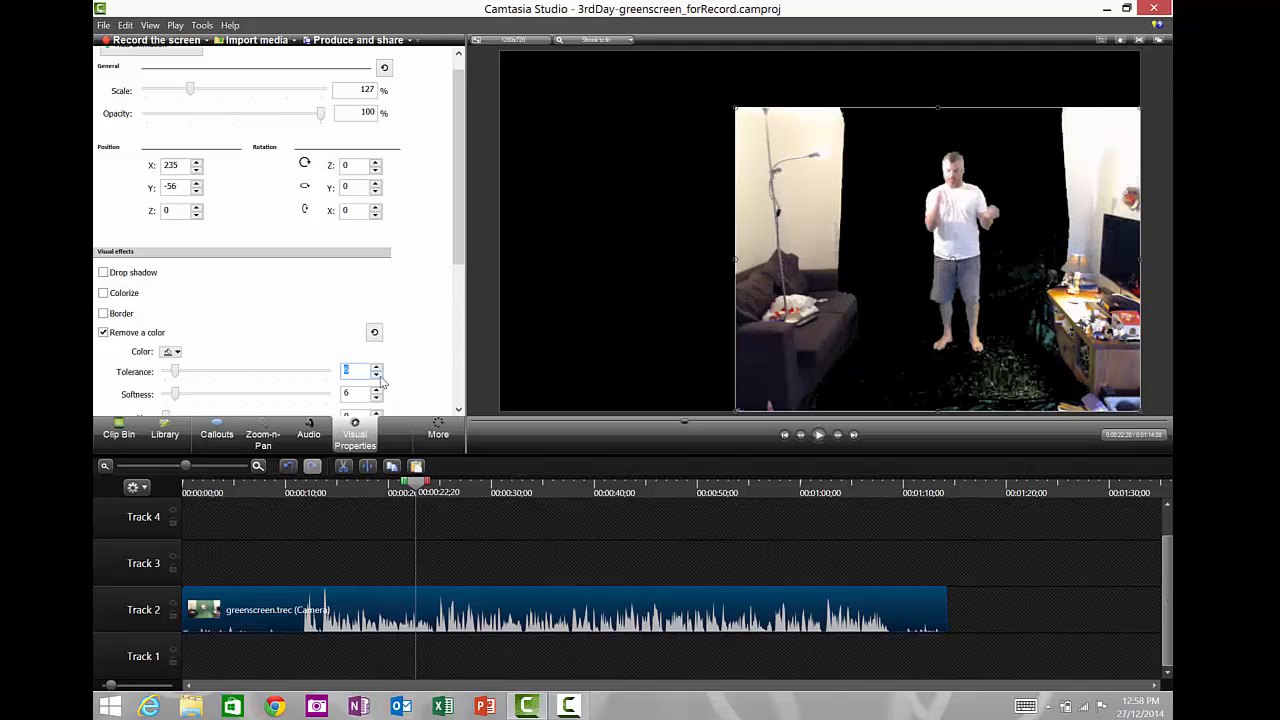
pyautogui.click(376, 368)
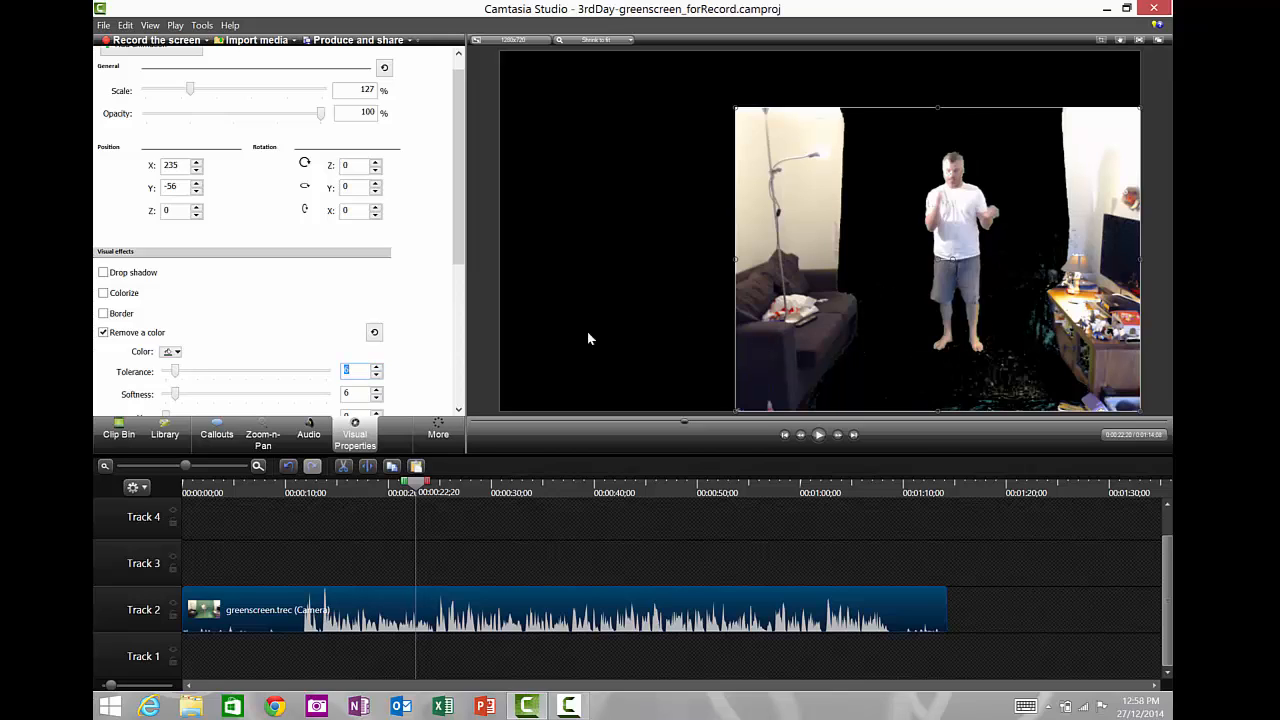
# - Raise the remove-color softness to 10
pyautogui.click(377, 391)
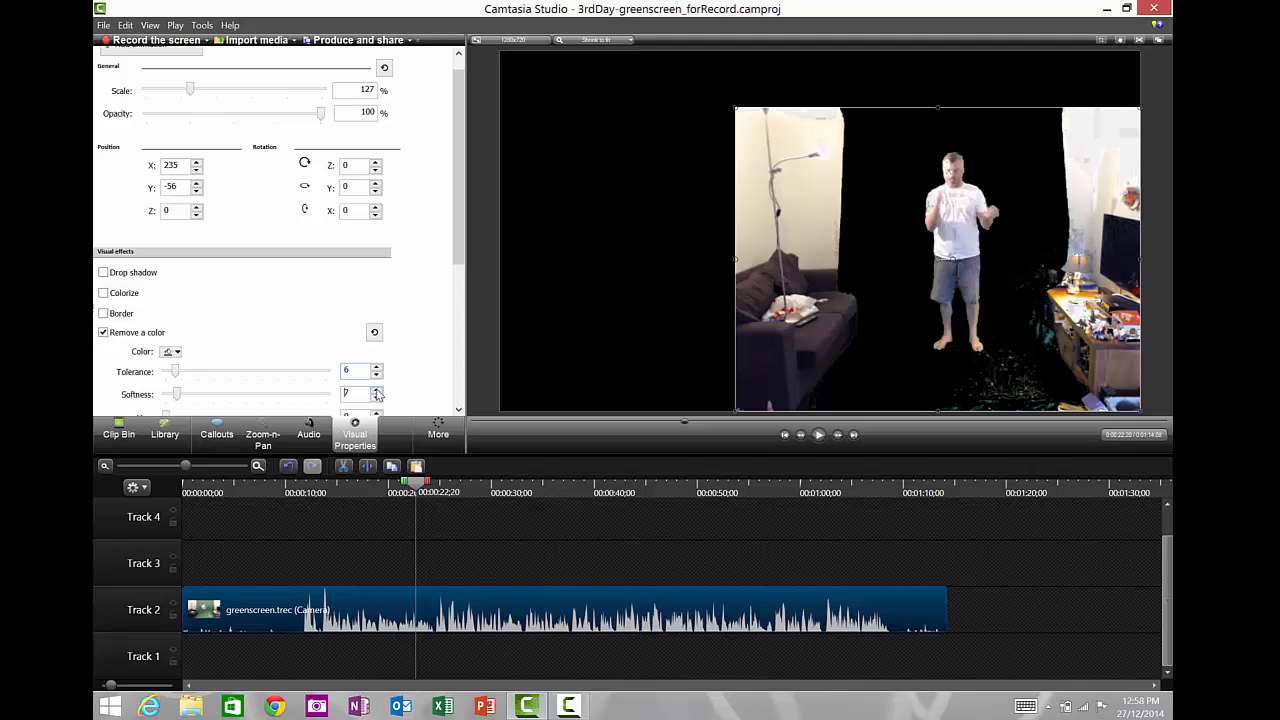
pyautogui.click(377, 391)
pyautogui.click(377, 391)
pyautogui.click(377, 391)
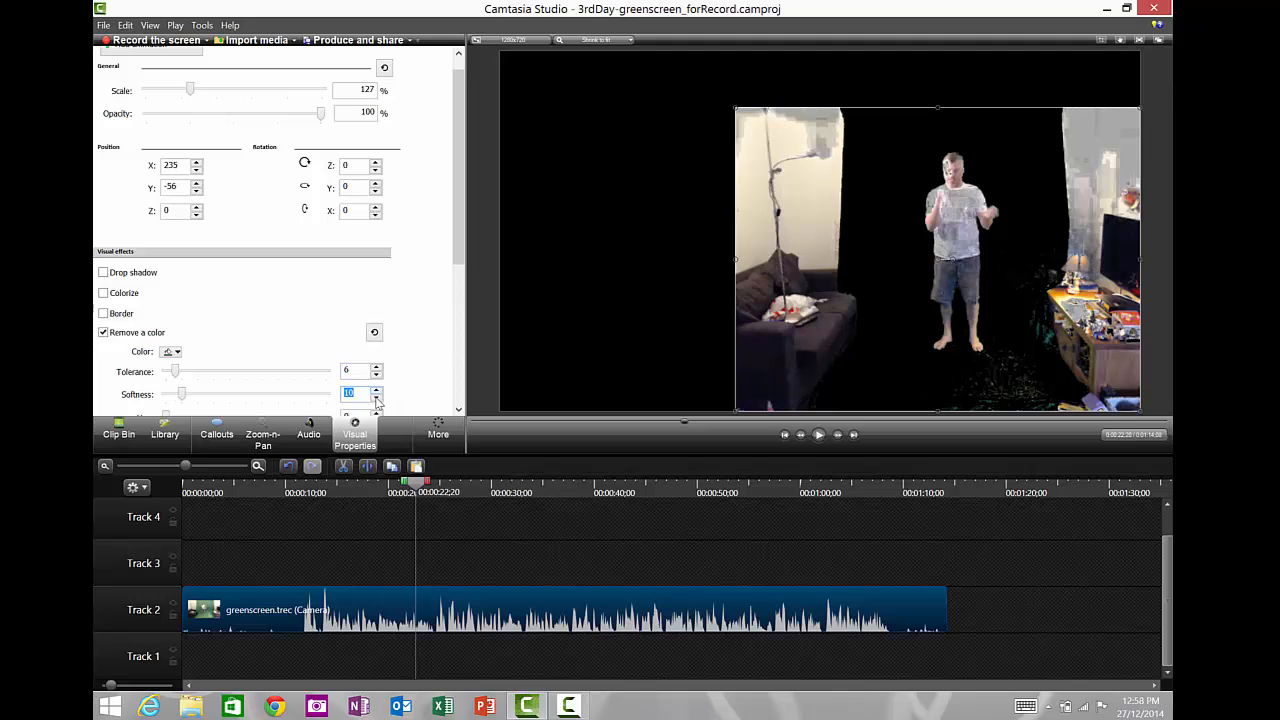
# - Experiment with the tolerance, raising it to 8 and then lowering it to 3
pyautogui.click(377, 369)
pyautogui.click(377, 369)
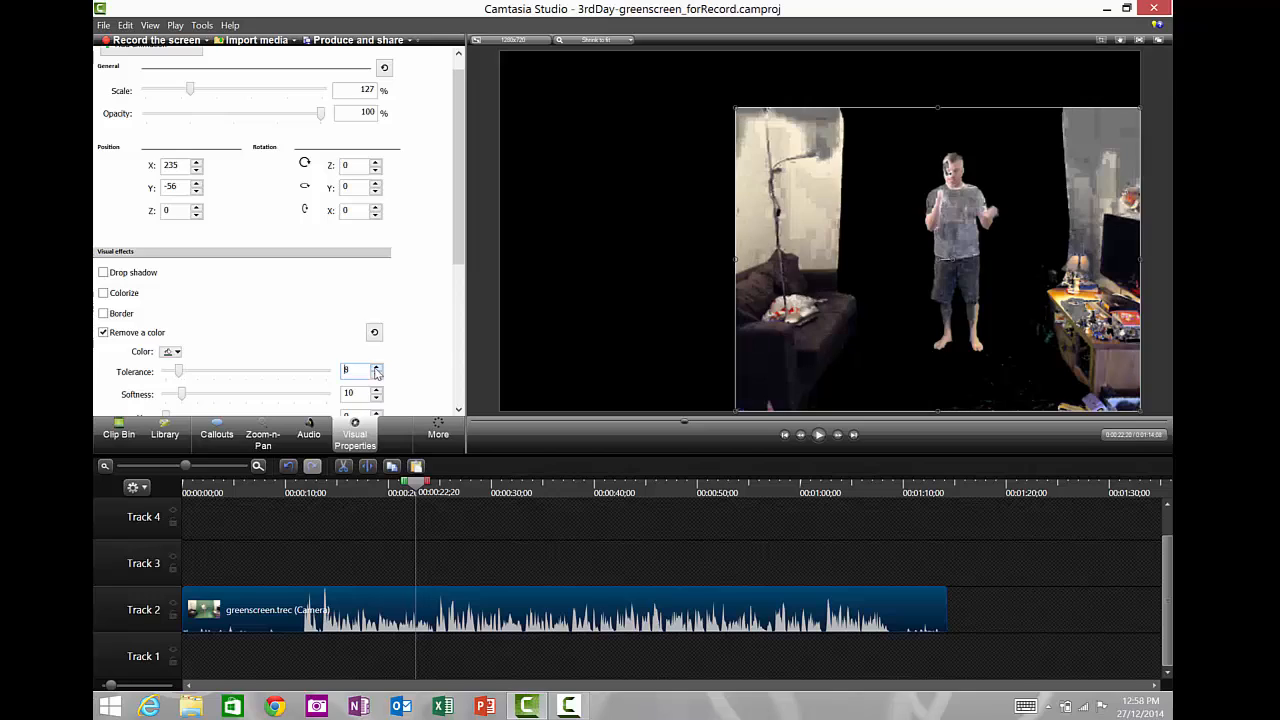
pyautogui.click(377, 376)
pyautogui.click(377, 376)
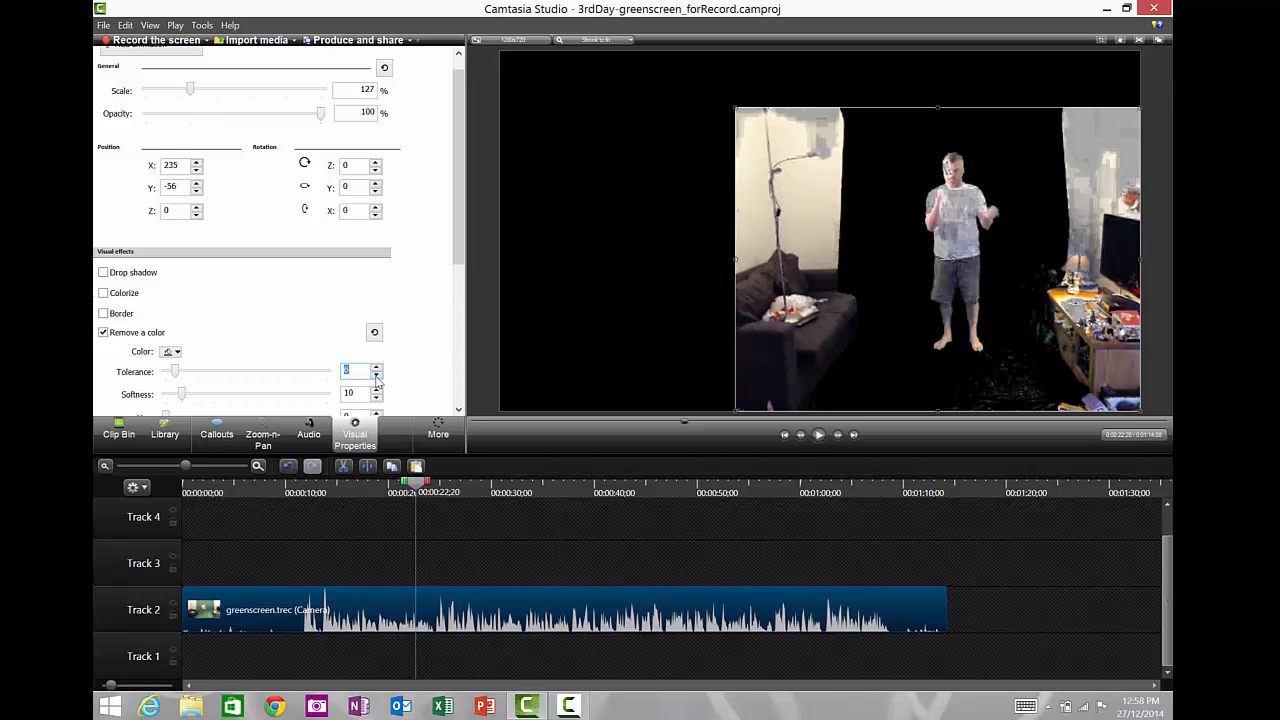
pyautogui.click(377, 376)
pyautogui.click(377, 376)
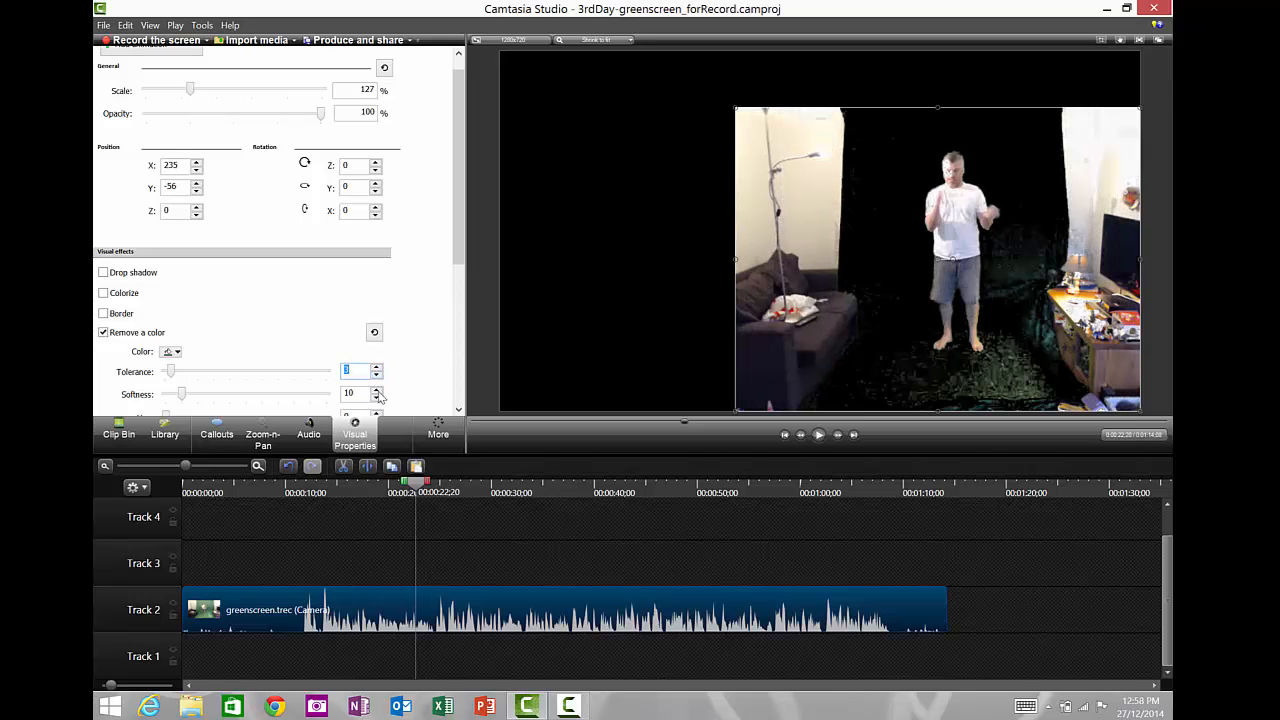
# - Set the softness back to 6 and the tolerance to 6
pyautogui.click(377, 398)
pyautogui.click(377, 398)
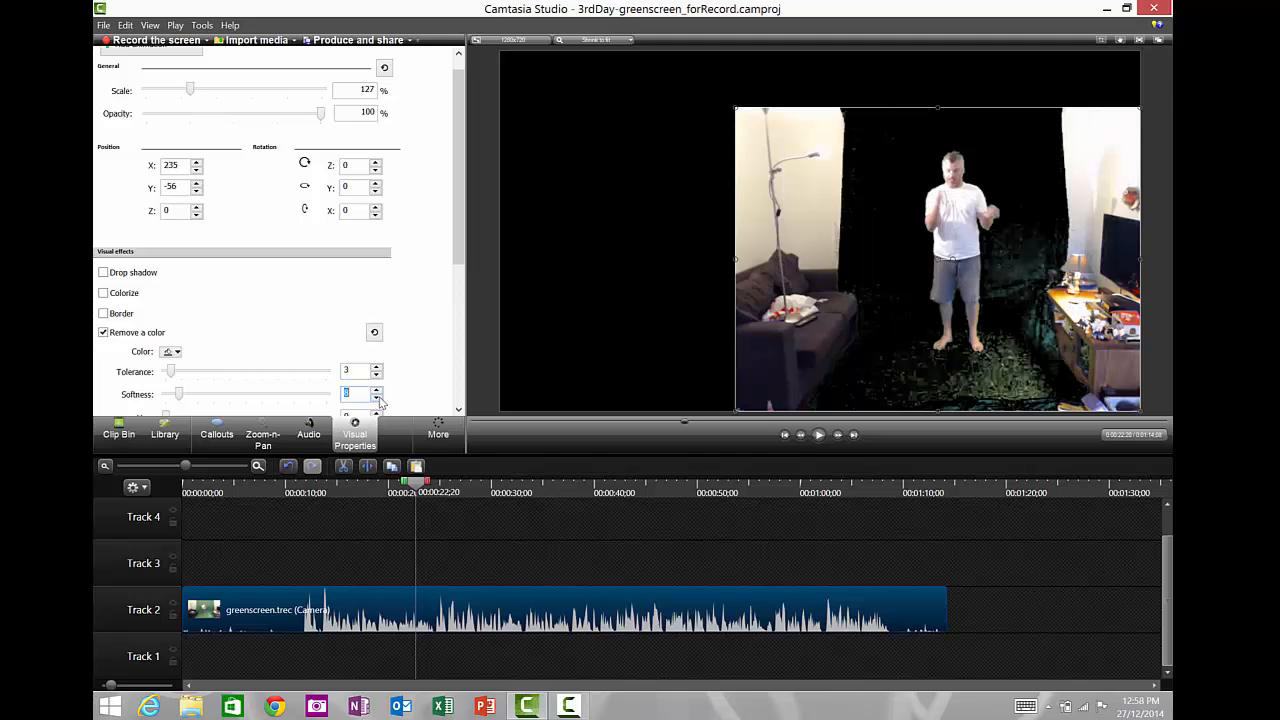
pyautogui.click(377, 398)
pyautogui.click(377, 398)
pyautogui.click(377, 367)
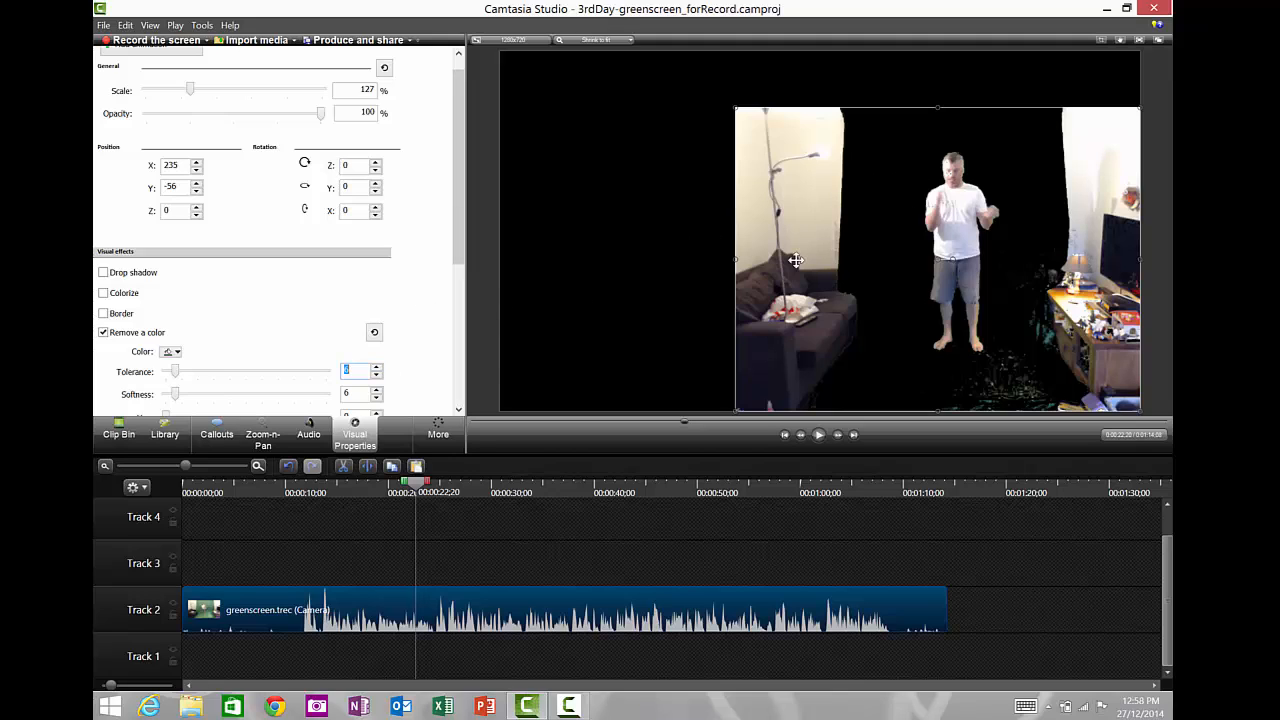
# - Crop the greenscreen clip in the preview to a narrow frame around the person on all four sides
pyautogui.click(458, 409)
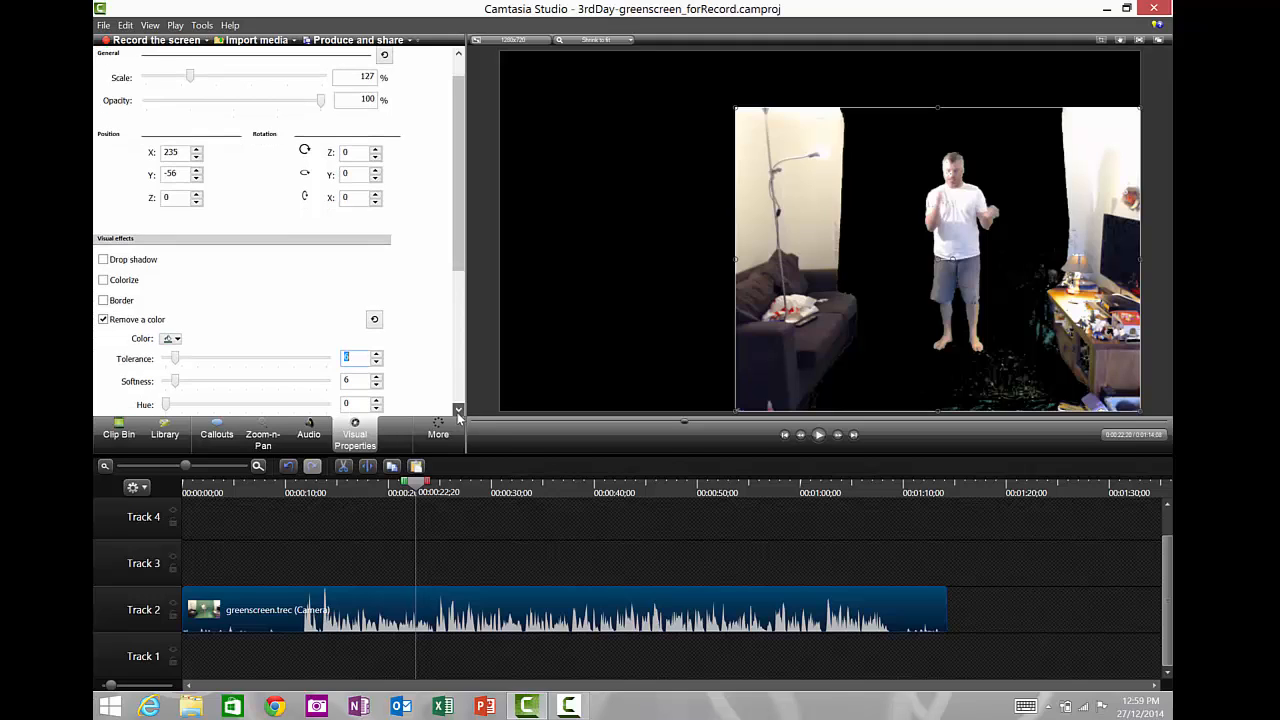
pyautogui.click(458, 409)
pyautogui.click(458, 409)
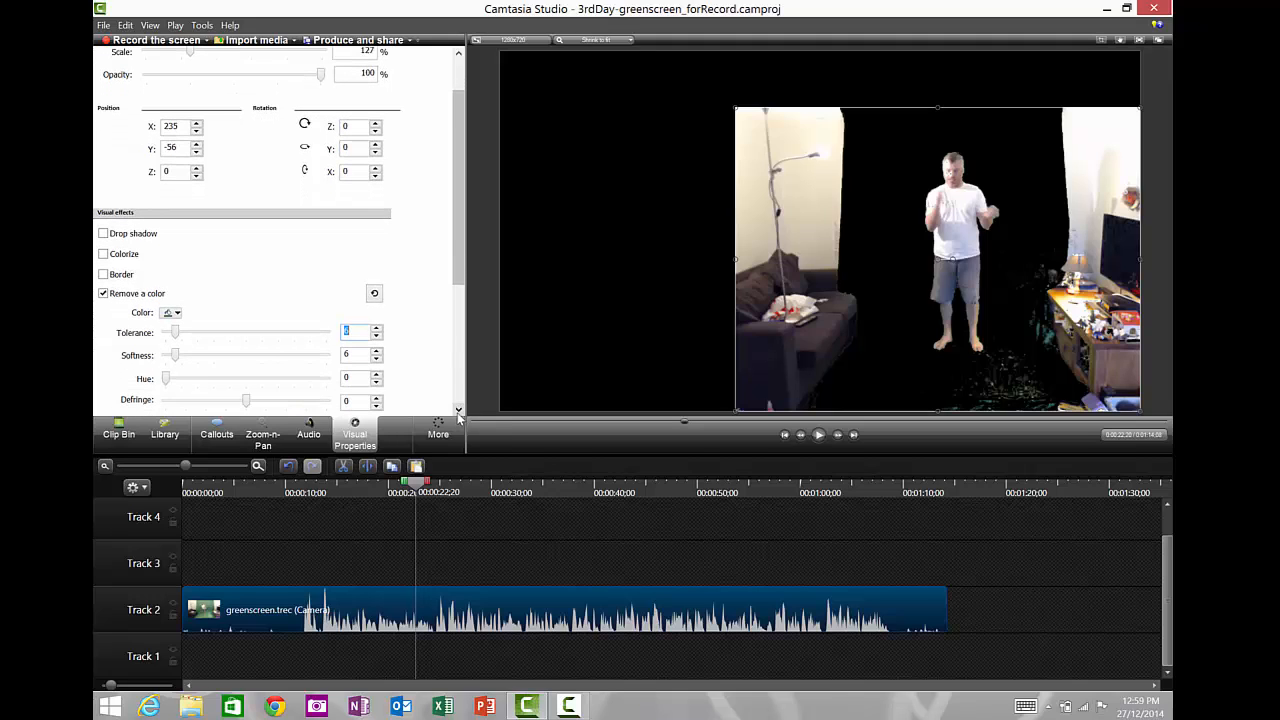
pyautogui.click(1101, 41)
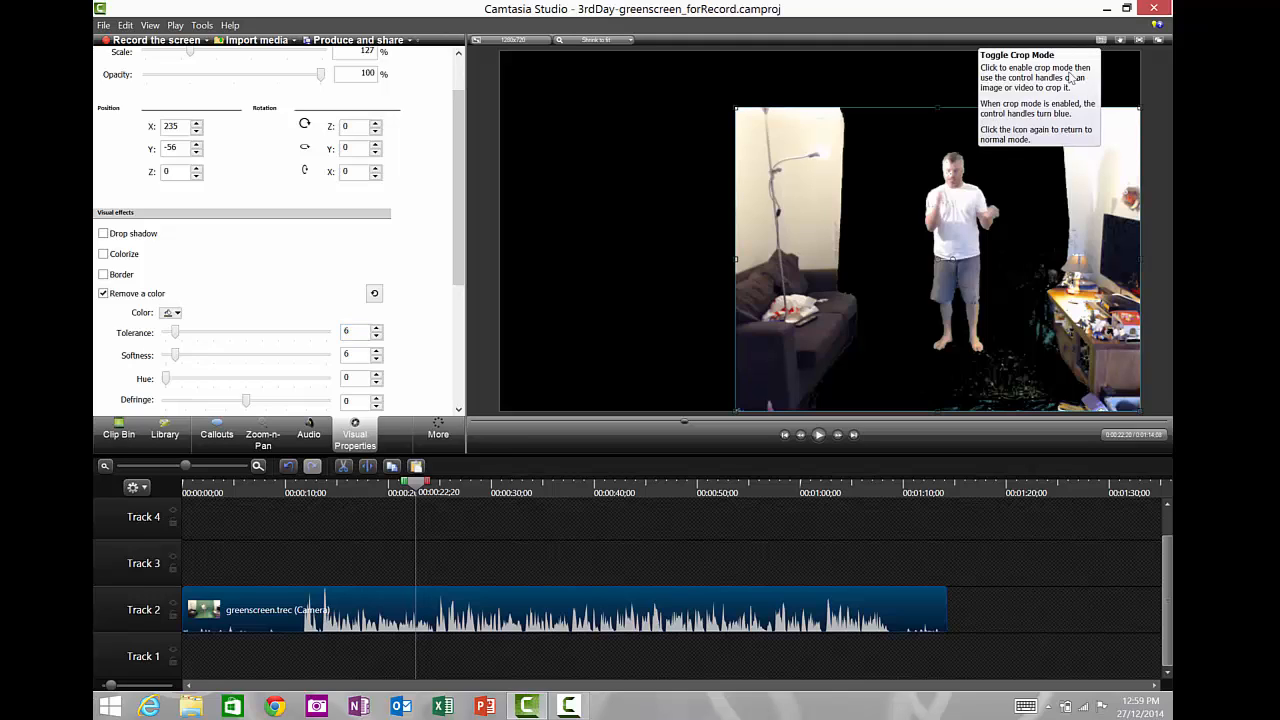
pyautogui.moveTo(736, 258); pyautogui.dragTo(904, 258)
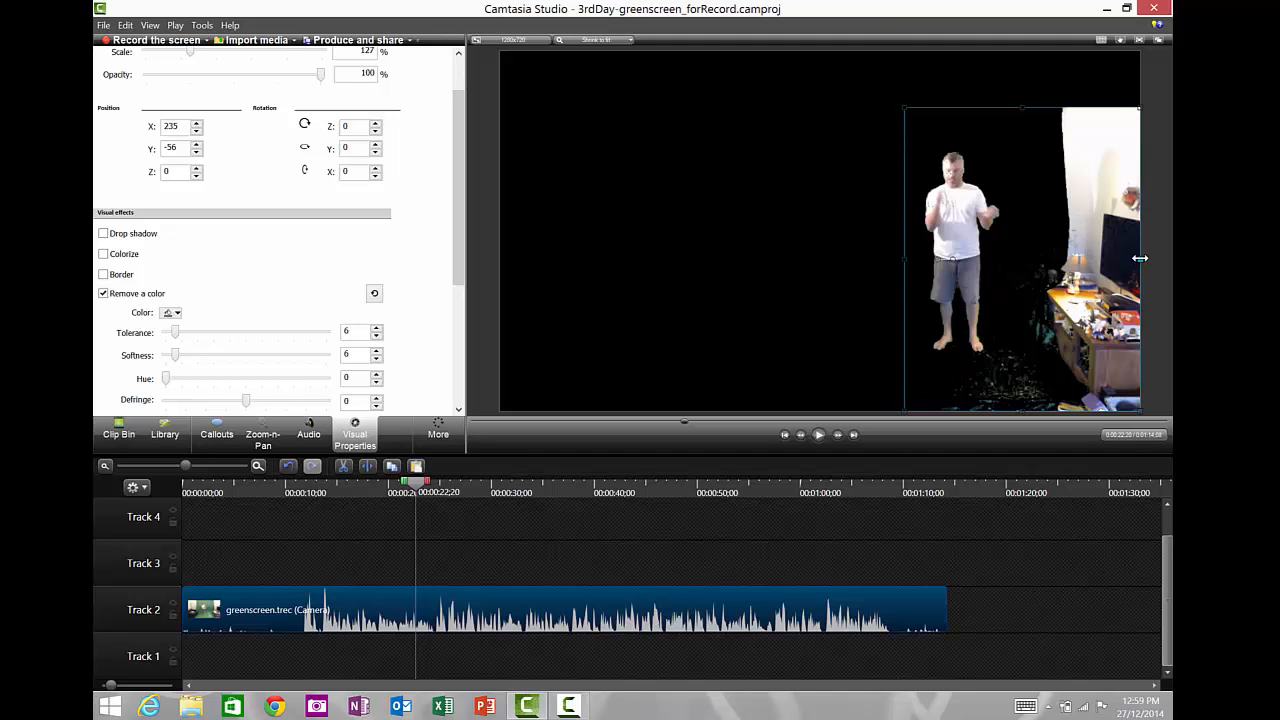
pyautogui.moveTo(1140, 258); pyautogui.dragTo(1014, 256)
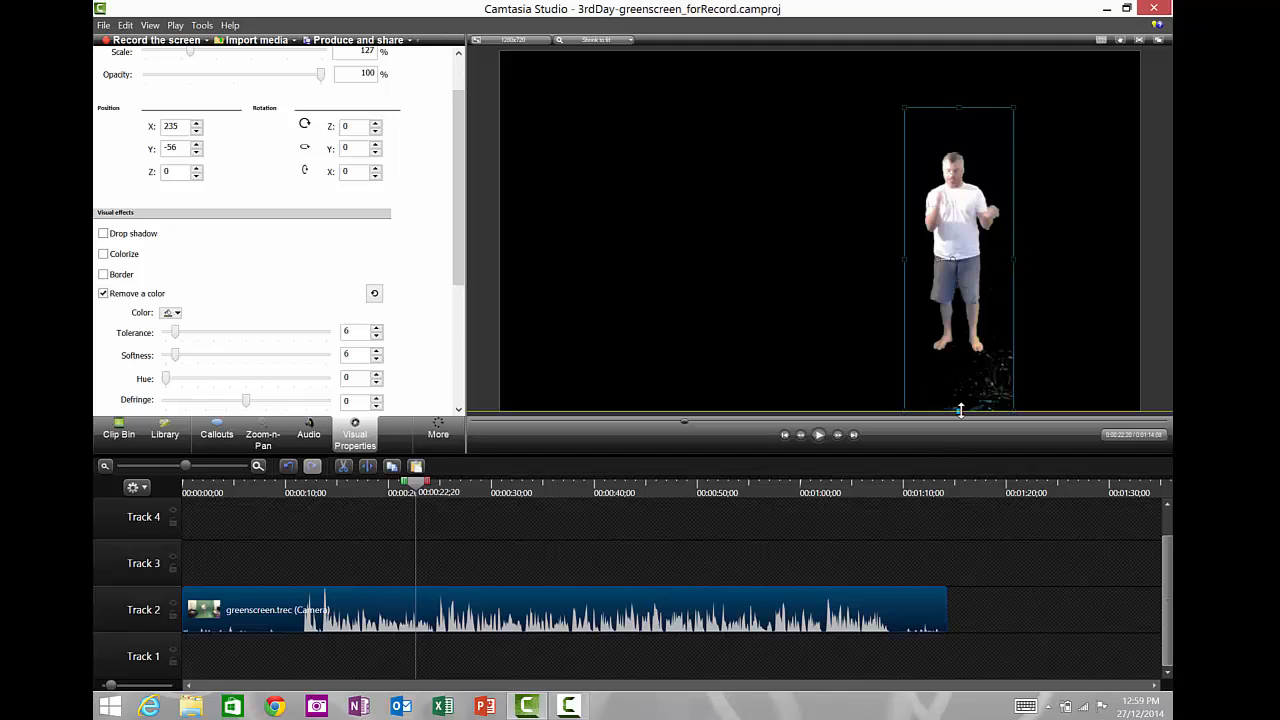
pyautogui.moveTo(959, 410); pyautogui.dragTo(961, 361)
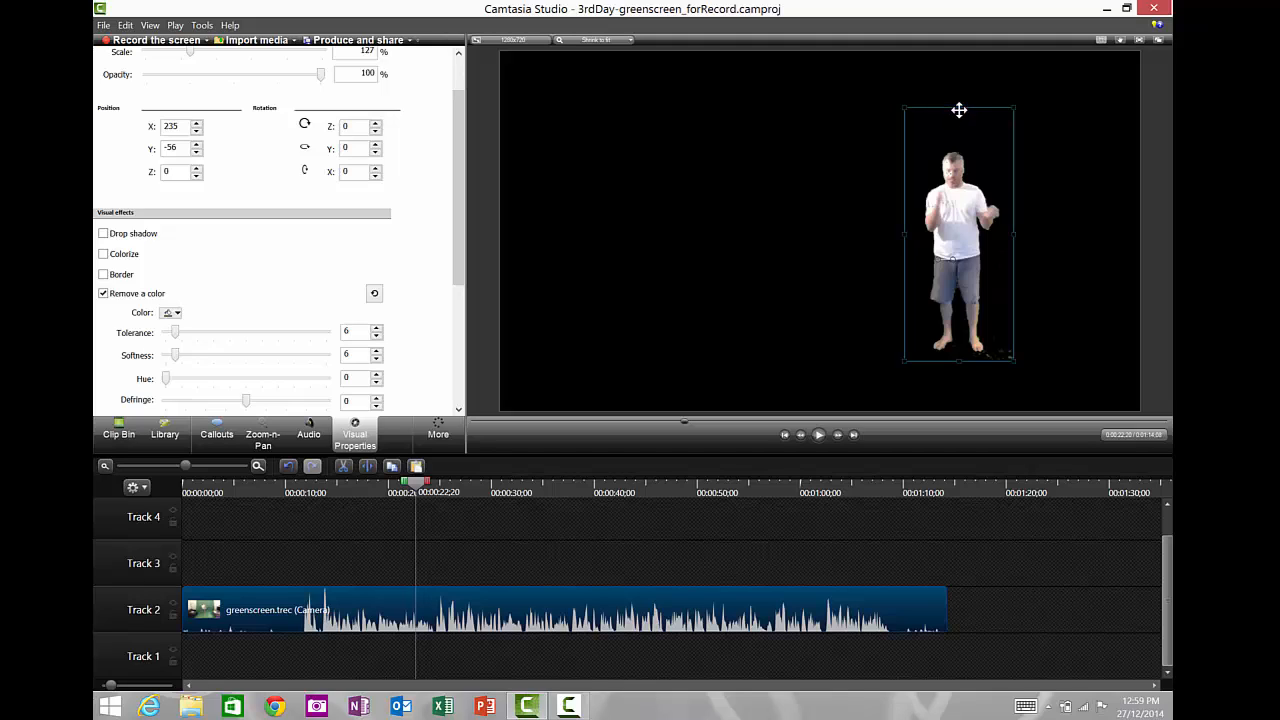
pyautogui.moveTo(958, 109); pyautogui.dragTo(959, 137)
# - Crop a little more off the clip's left side at a later point in the footage
pyautogui.moveTo(425, 490); pyautogui.dragTo(604, 520)
pyautogui.moveTo(489, 511); pyautogui.dragTo(461, 517)
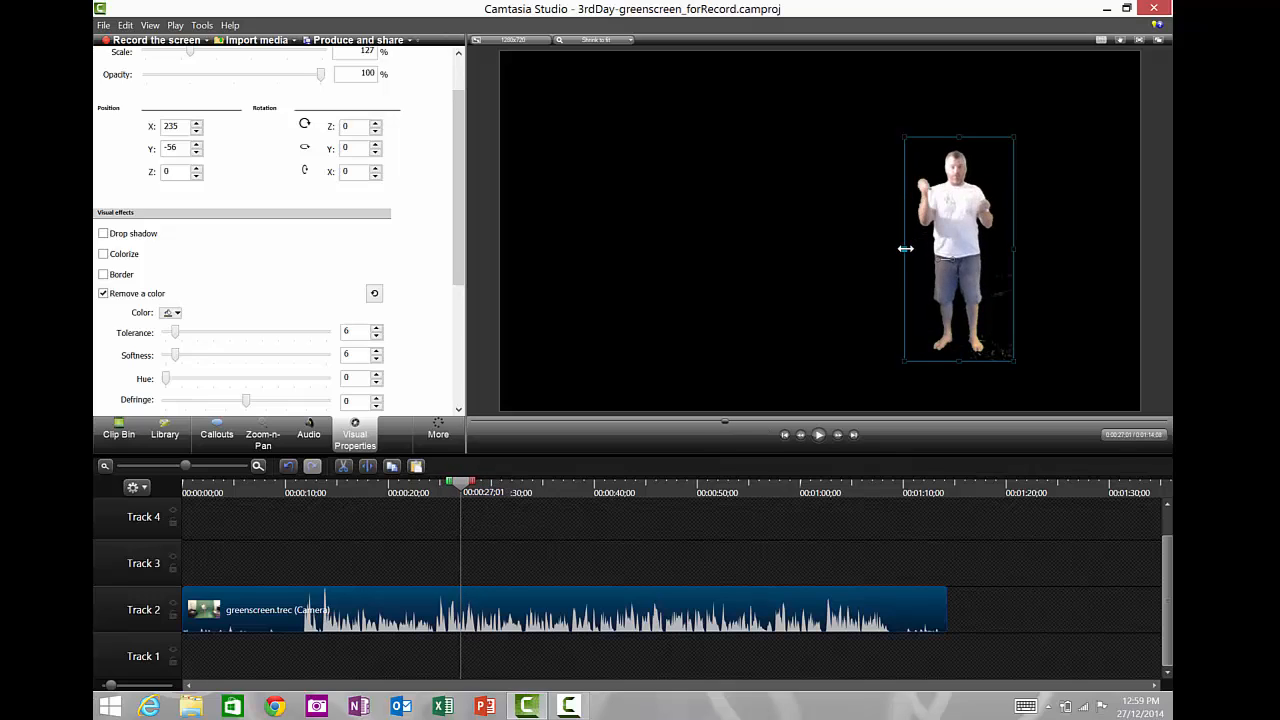
pyautogui.moveTo(900, 248); pyautogui.dragTo(895, 248)
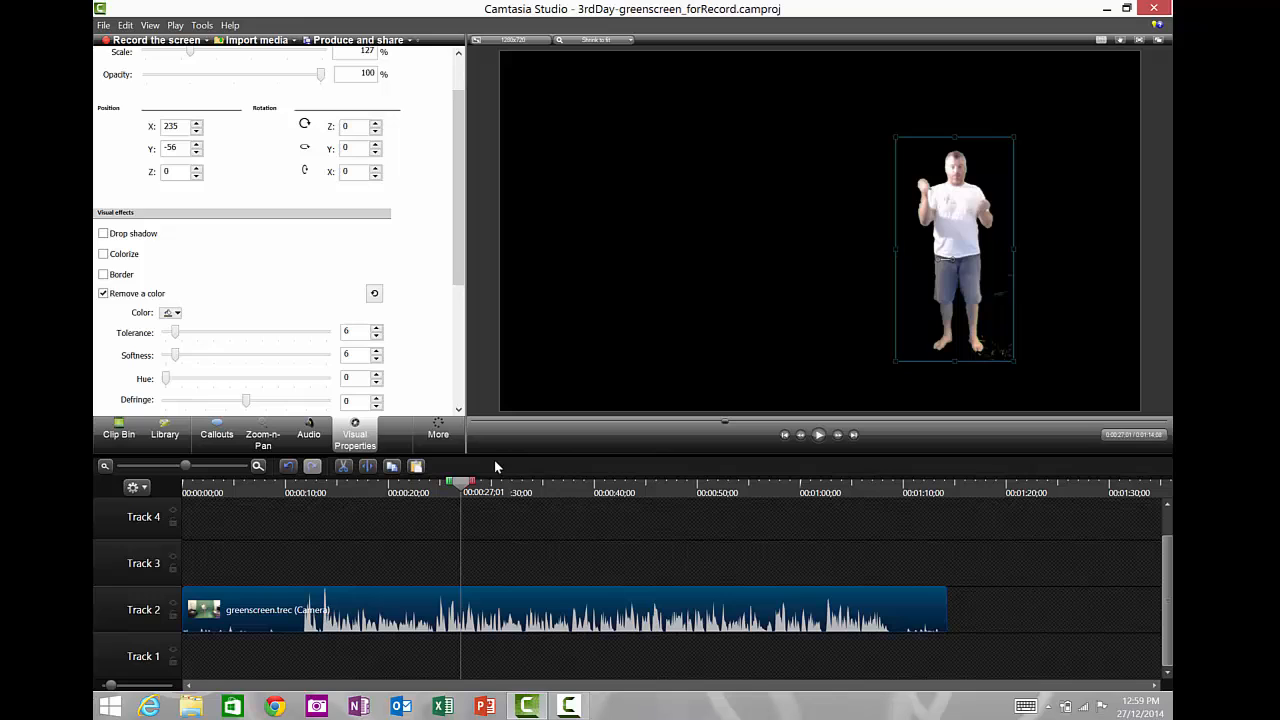
pyautogui.moveTo(466, 488); pyautogui.dragTo(464, 520)
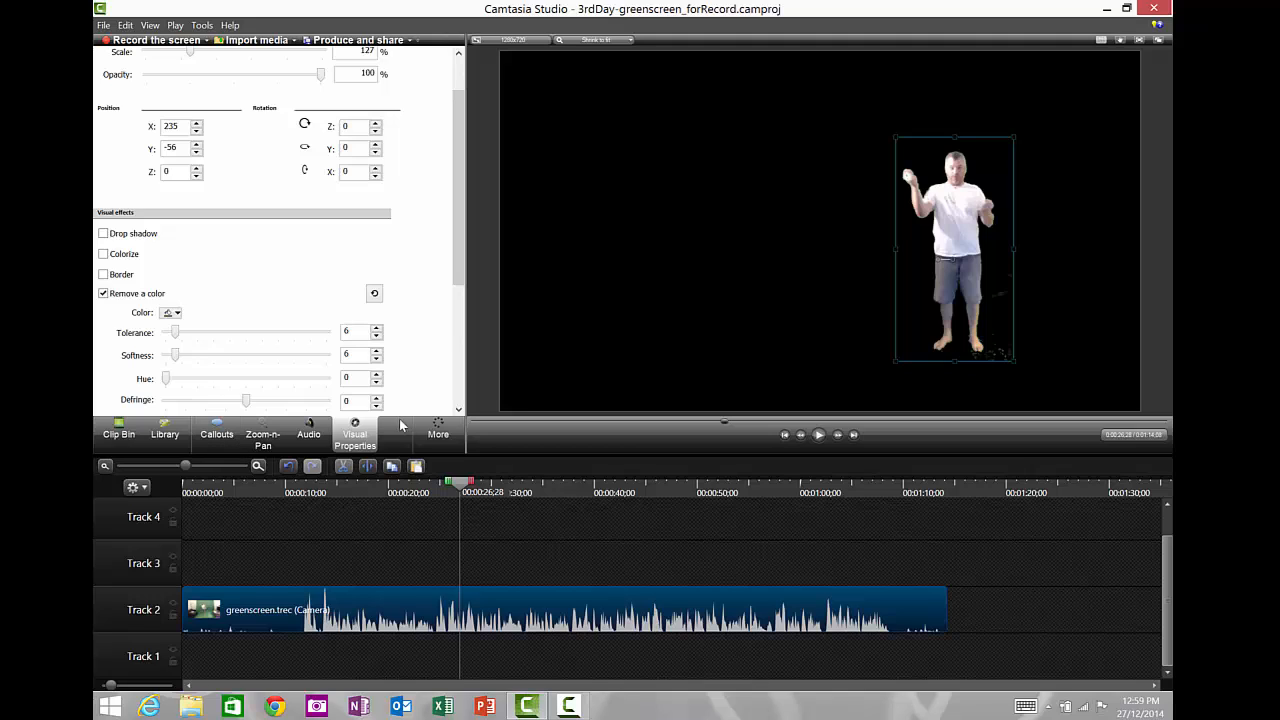
# - Add greenscreenback.trec from the clip bin to the timeline and delete its screen recording clip
pyautogui.click(119, 432)
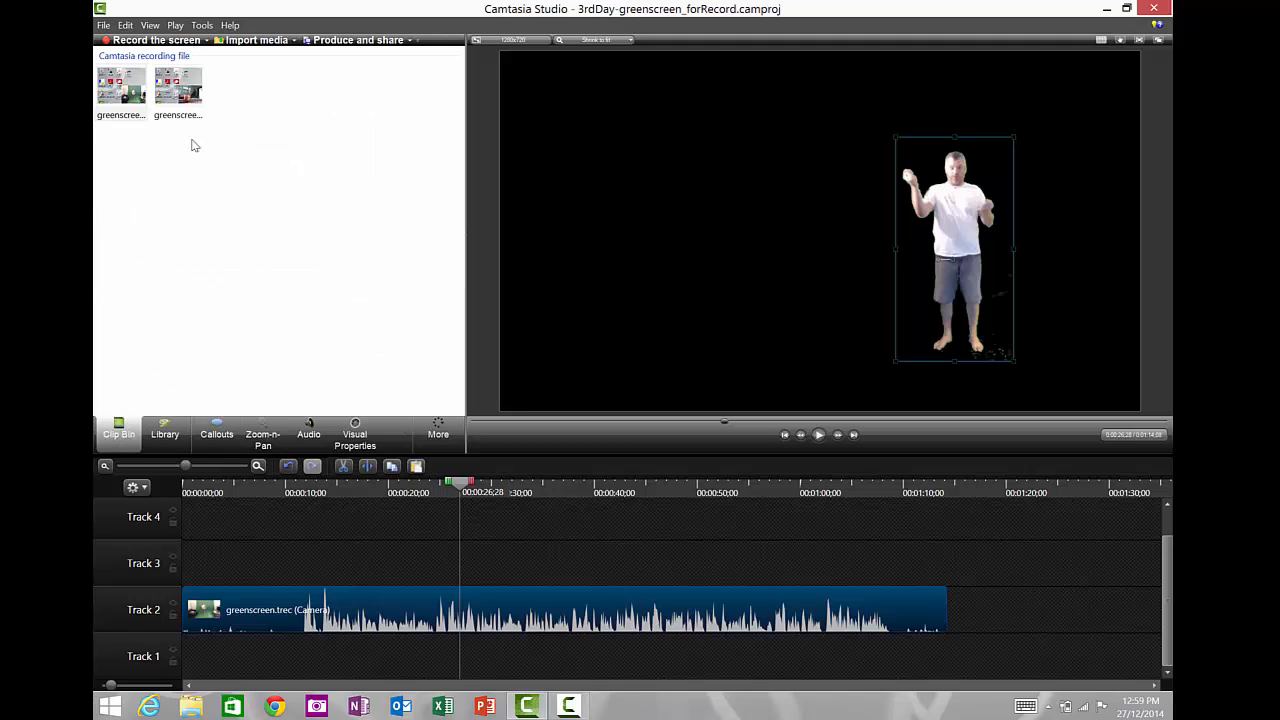
pyautogui.click(184, 90)
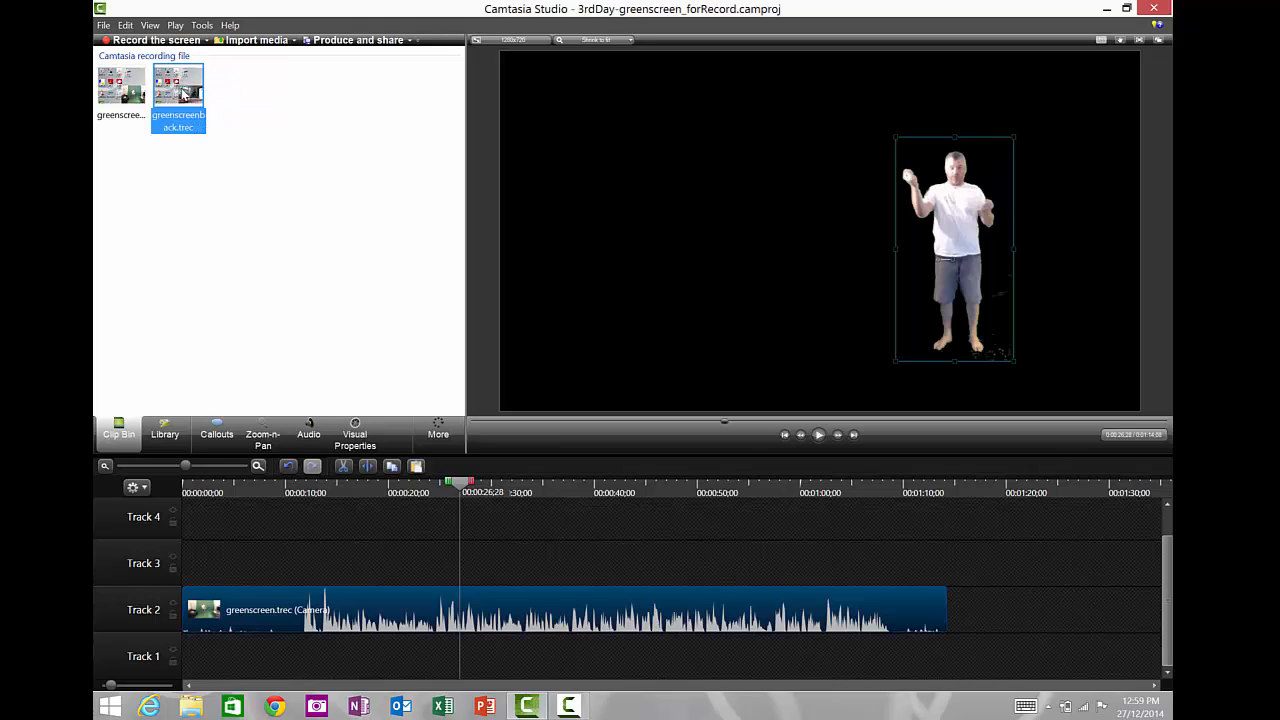
pyautogui.moveTo(184, 92); pyautogui.dragTo(188, 662)
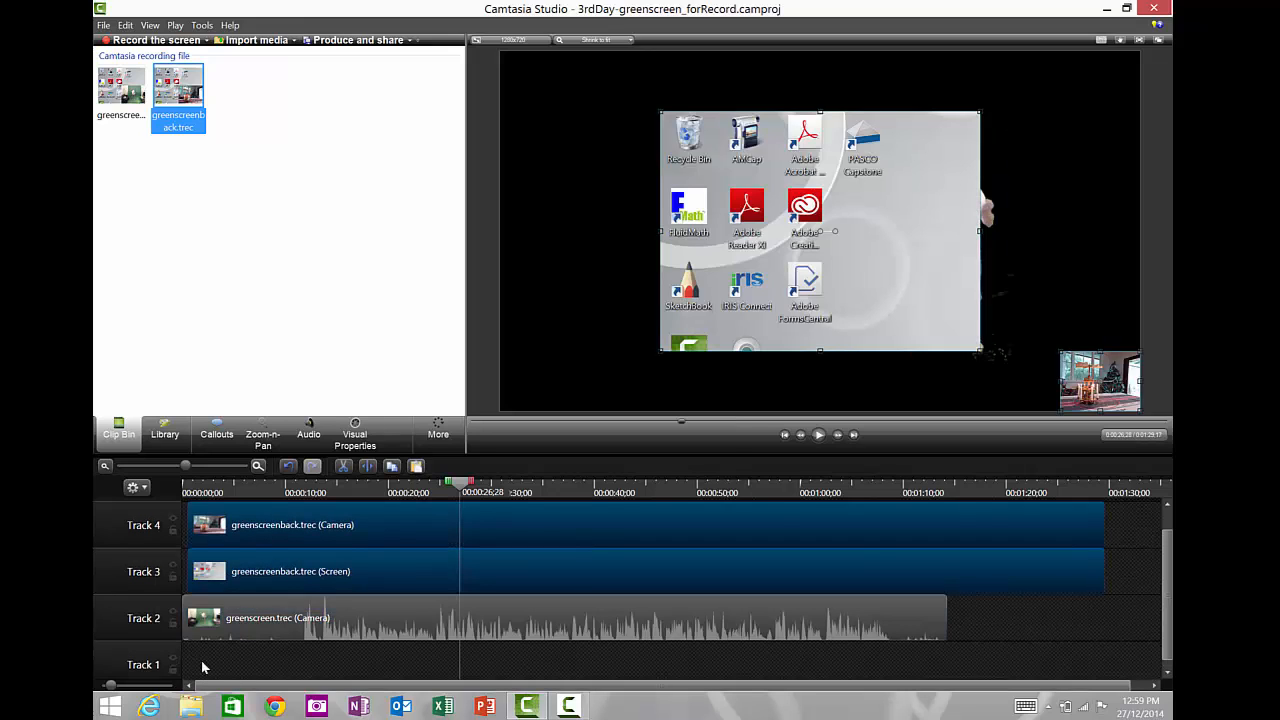
pyautogui.click(331, 564)
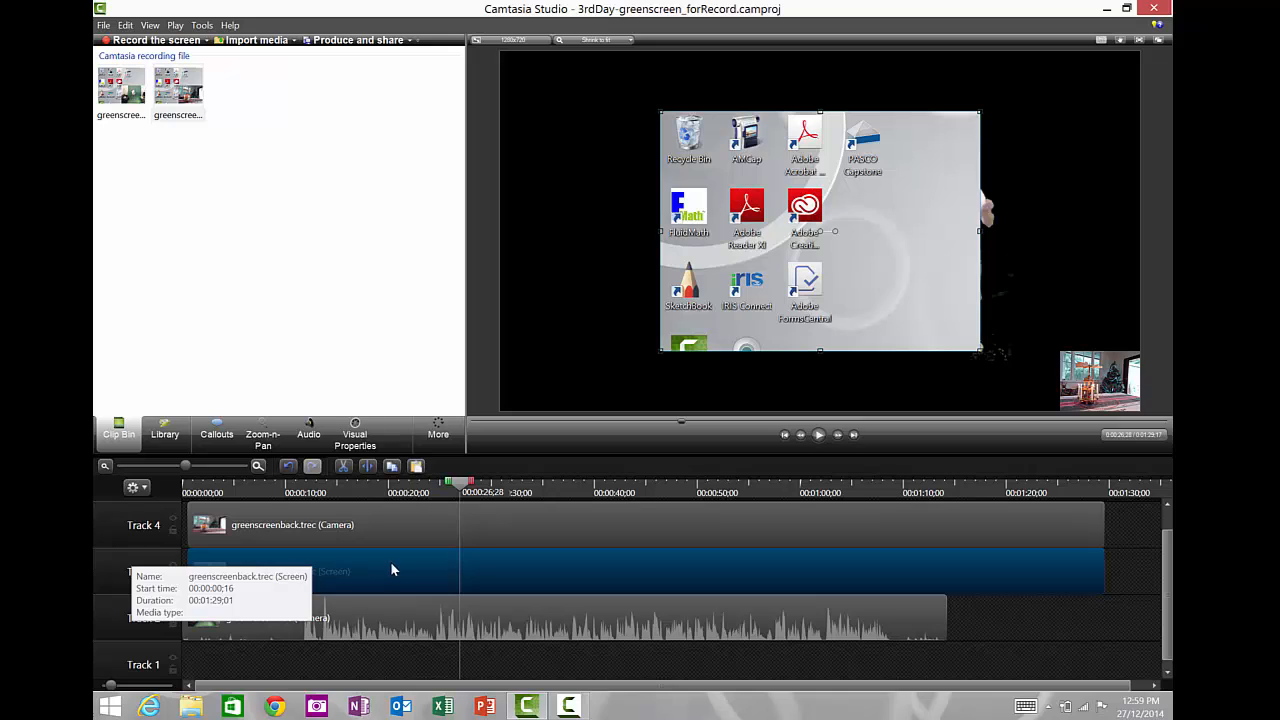
pyautogui.press('Delete')
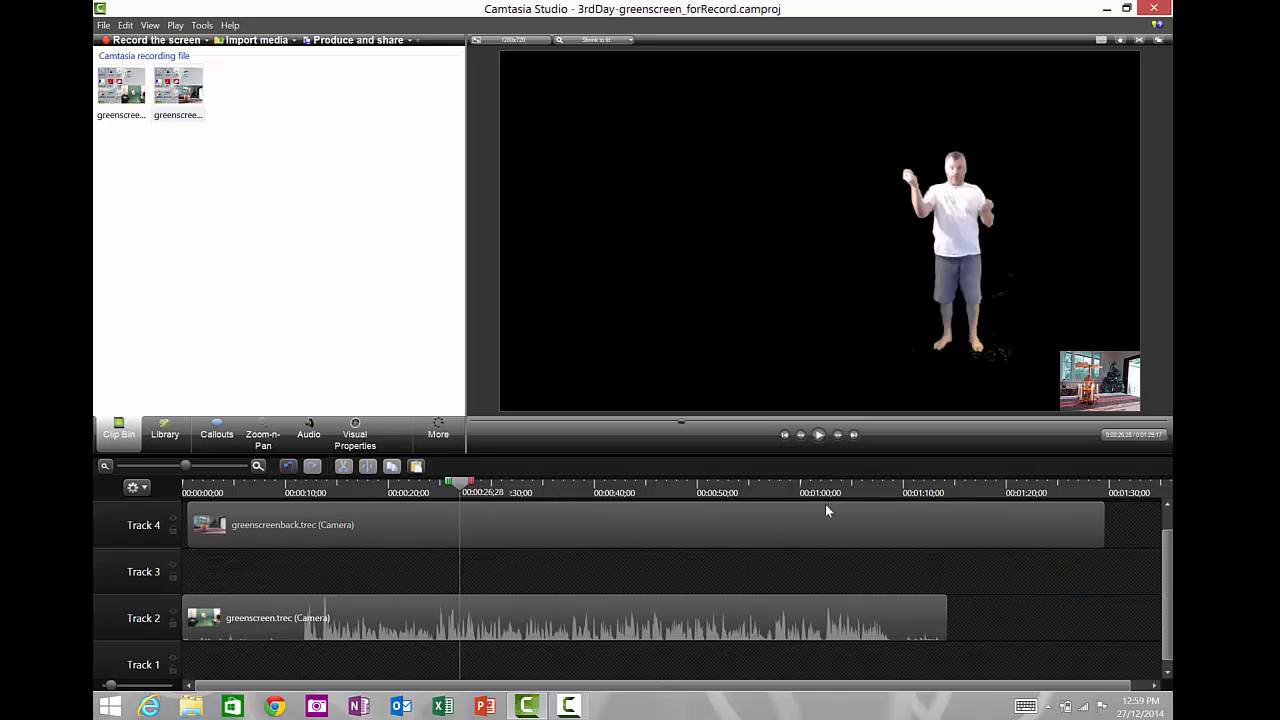
# - Scale up the greenscreenback camera clip in the preview to fill the canvas
pyautogui.click(1090, 381)
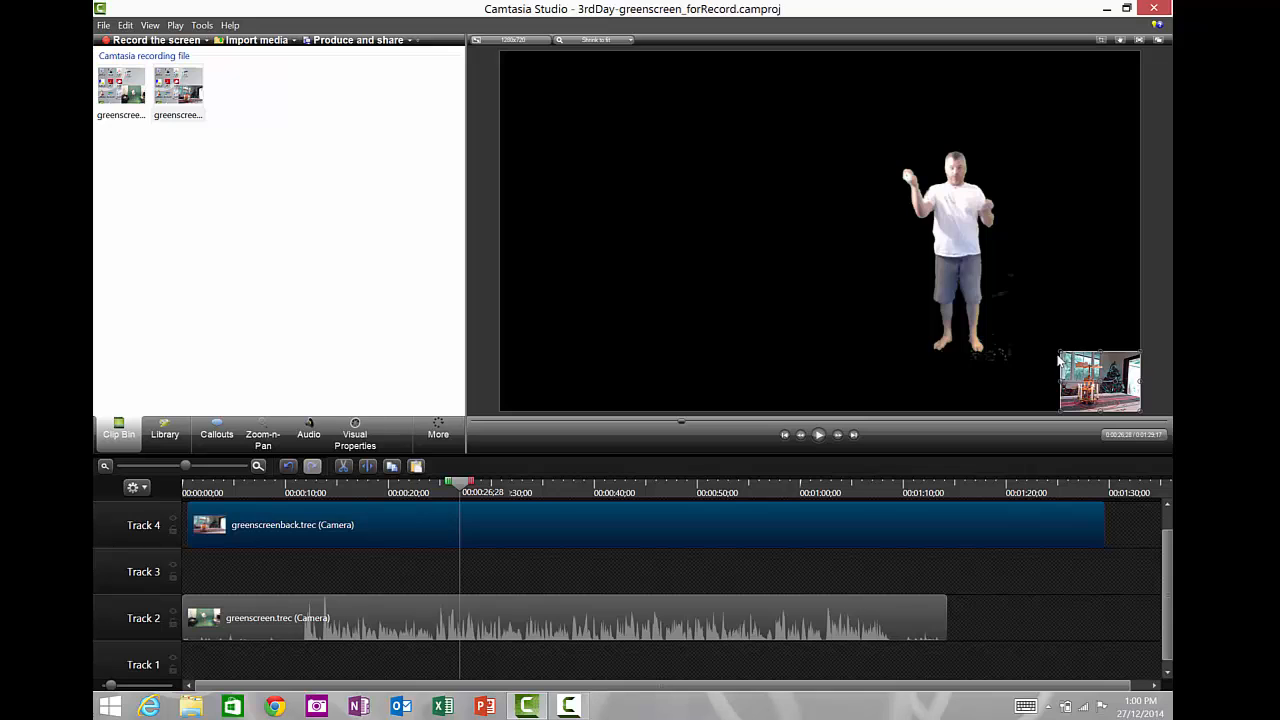
pyautogui.moveTo(1057, 349); pyautogui.dragTo(655, 185)
pyautogui.moveTo(771, 206); pyautogui.dragTo(700, 205)
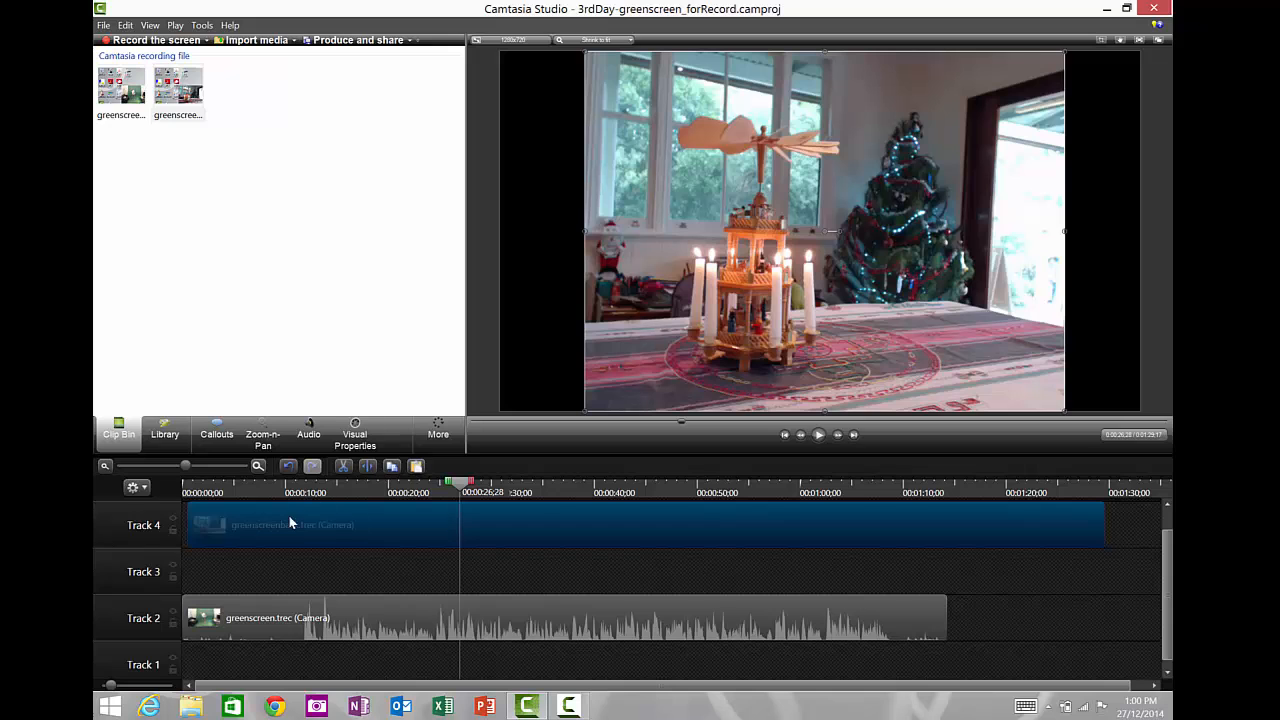
# - Move the greenscreenback camera clip to Track 1 beneath the keyed clip and select the keyed person
pyautogui.moveTo(288, 516); pyautogui.dragTo(234, 640)
pyautogui.moveTo(230, 690); pyautogui.dragTo(234, 690)
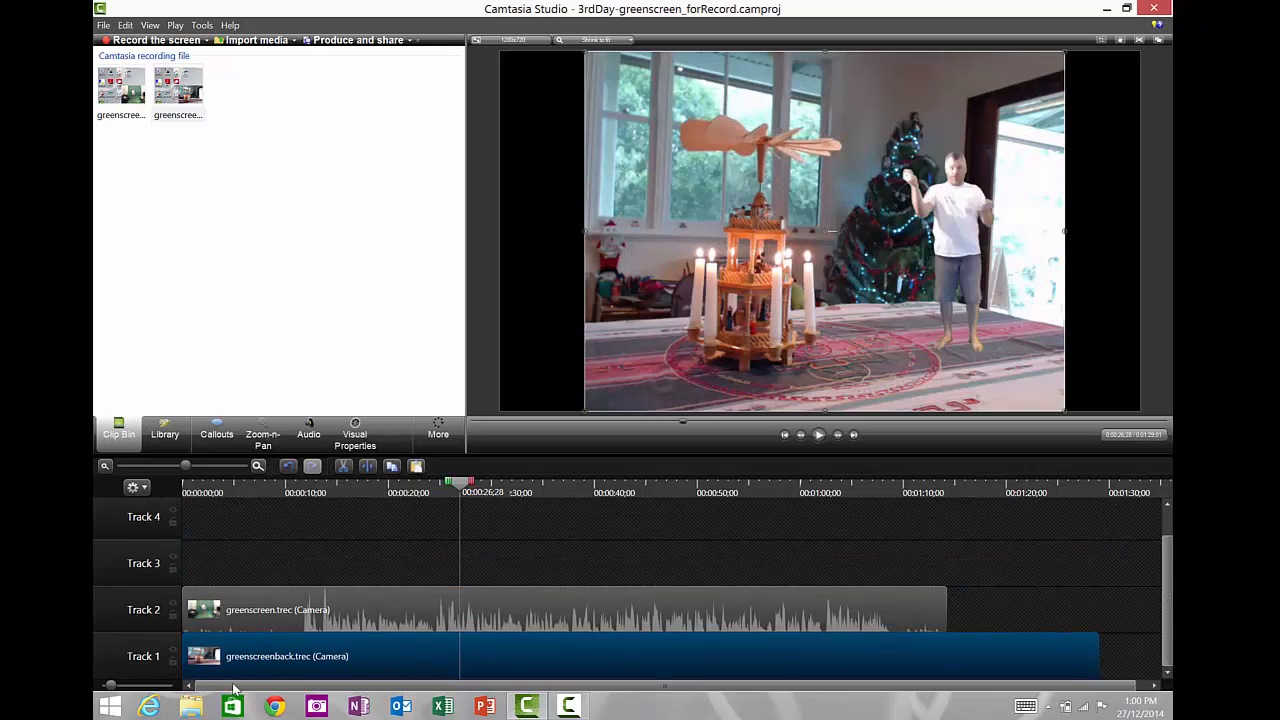
pyautogui.click(950, 221)
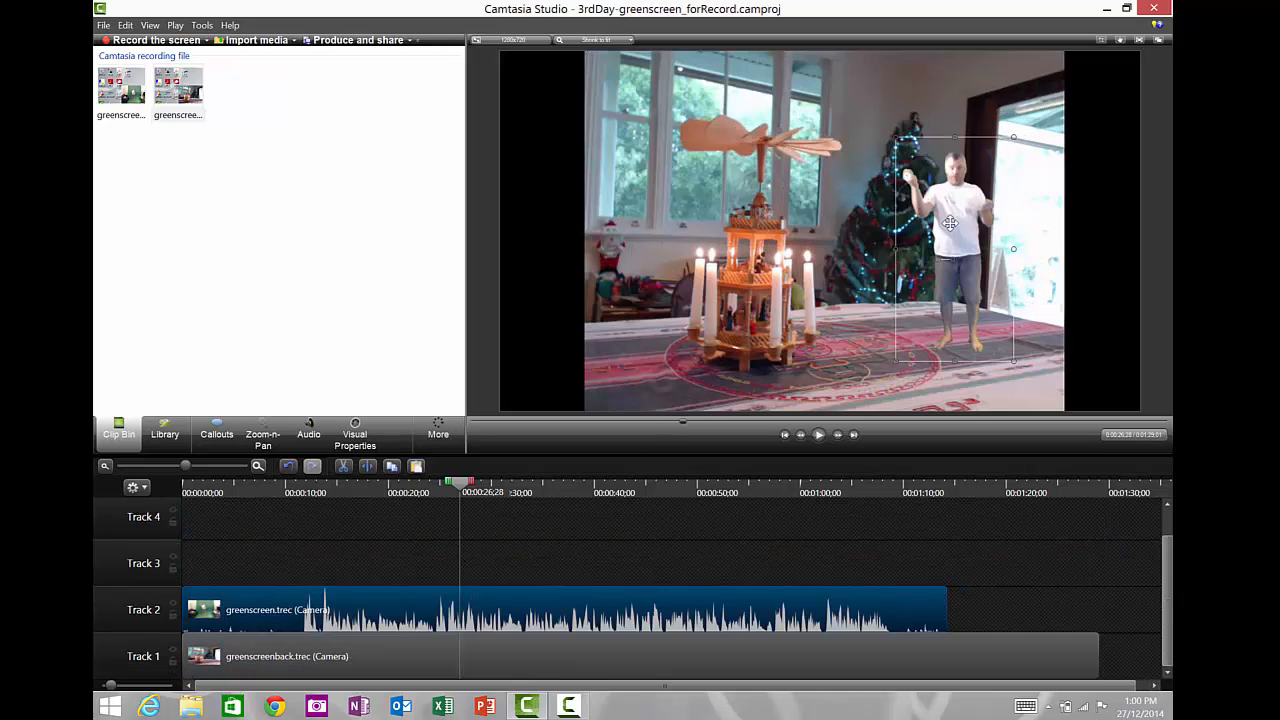
# - Move the keyed person lower in the preview so their feet reach the bottom of the canvas, scrubbing the playhead to check
pyautogui.moveTo(950, 221); pyautogui.dragTo(925, 267)
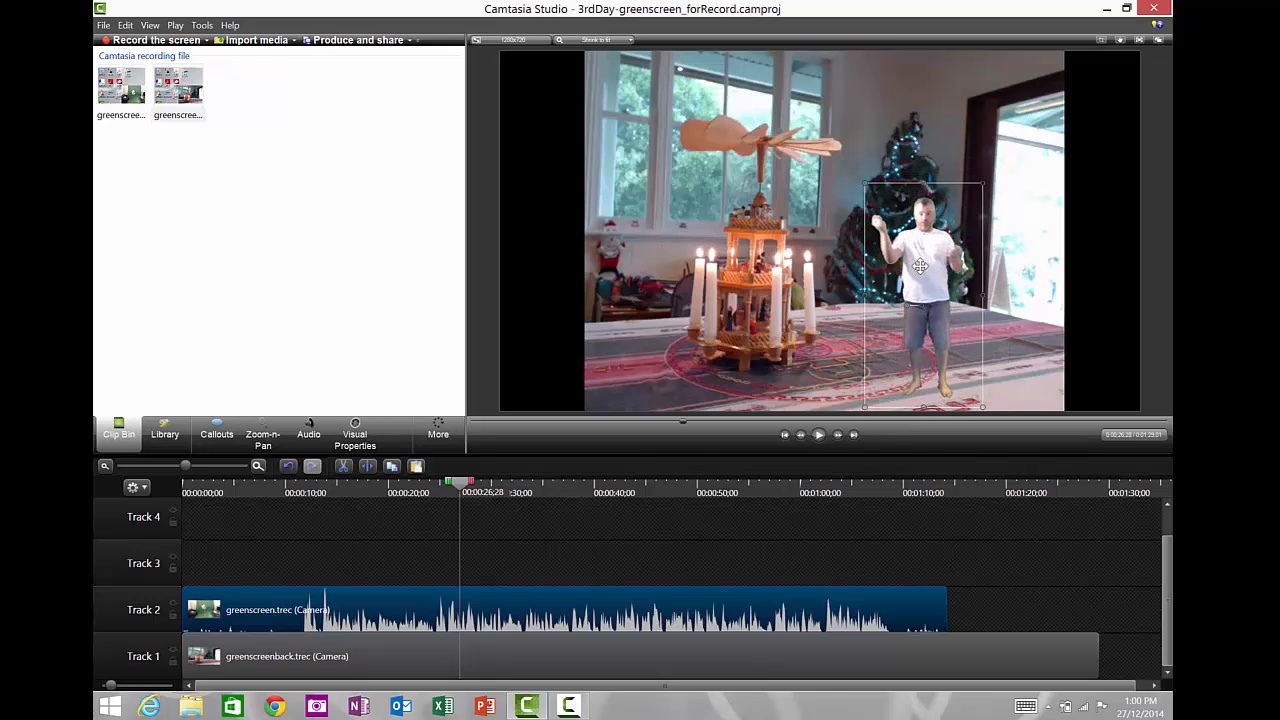
pyautogui.moveTo(449, 500); pyautogui.dragTo(493, 527)
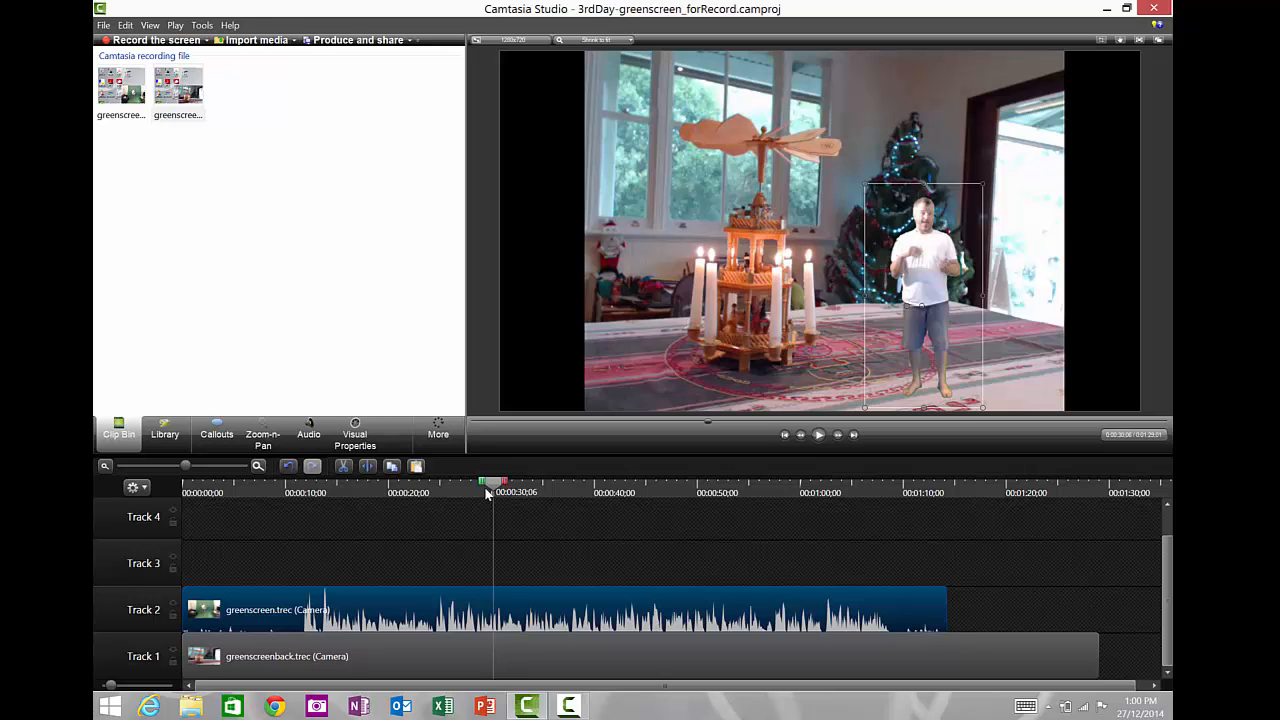
pyautogui.moveTo(413, 497); pyautogui.dragTo(451, 522)
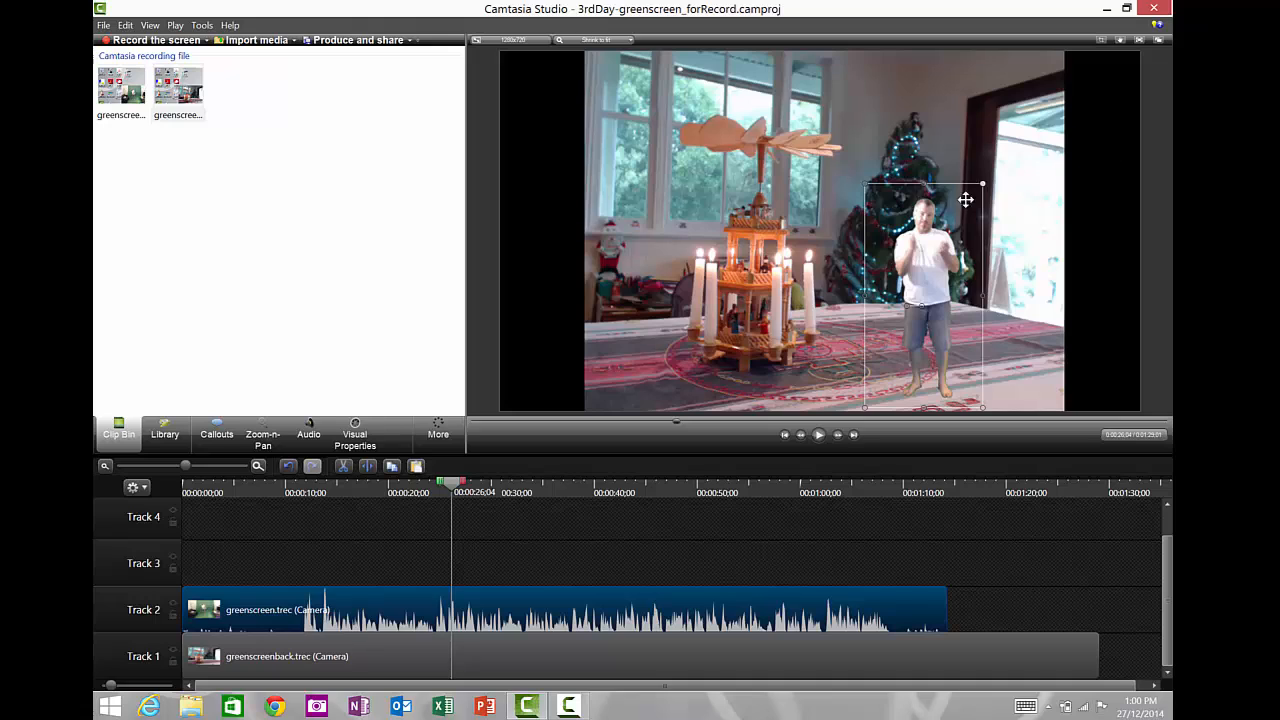
# - Flip the background camera clip horizontally by setting its Y rotation to 180 in Visual Properties
pyautogui.click(683, 267)
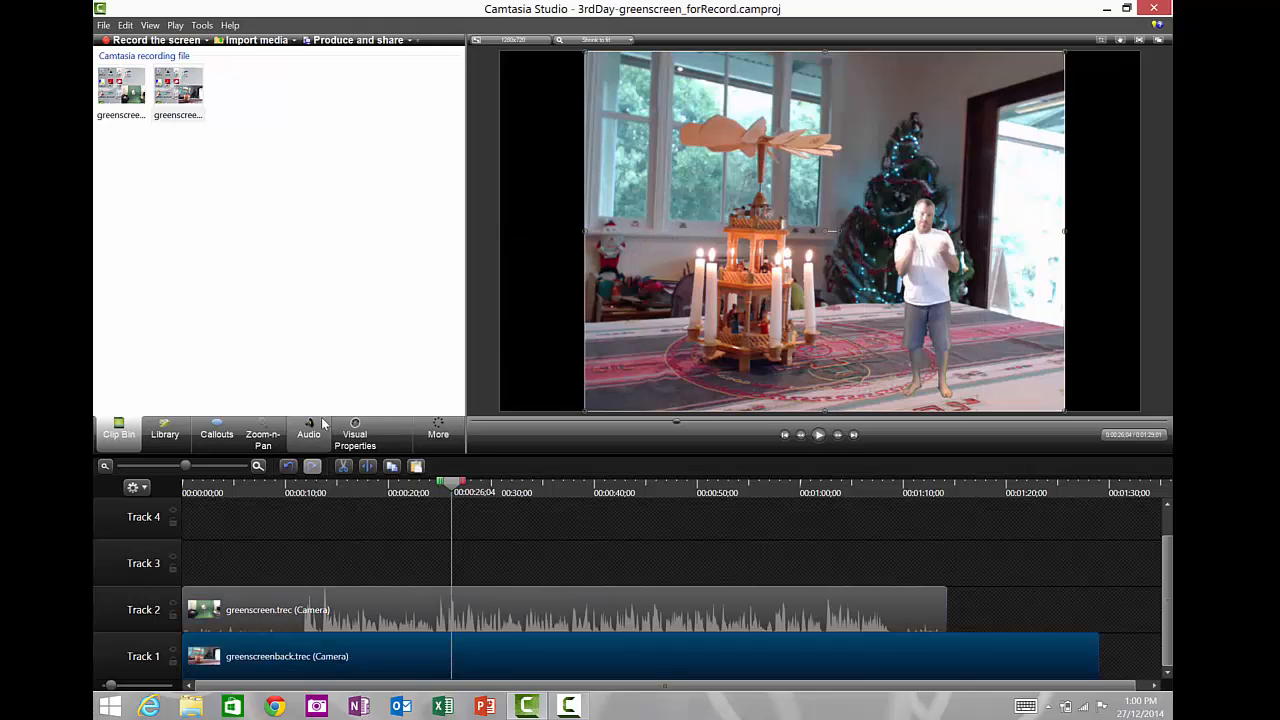
pyautogui.click(355, 440)
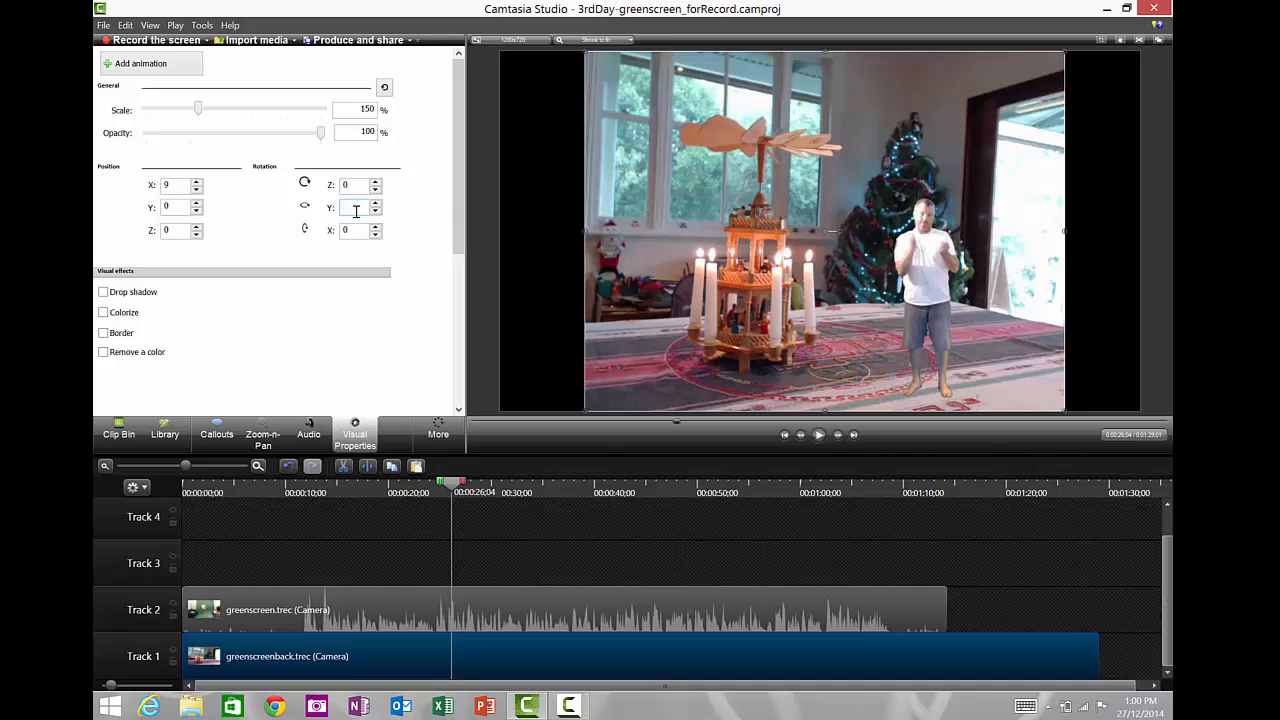
pyautogui.write('180')
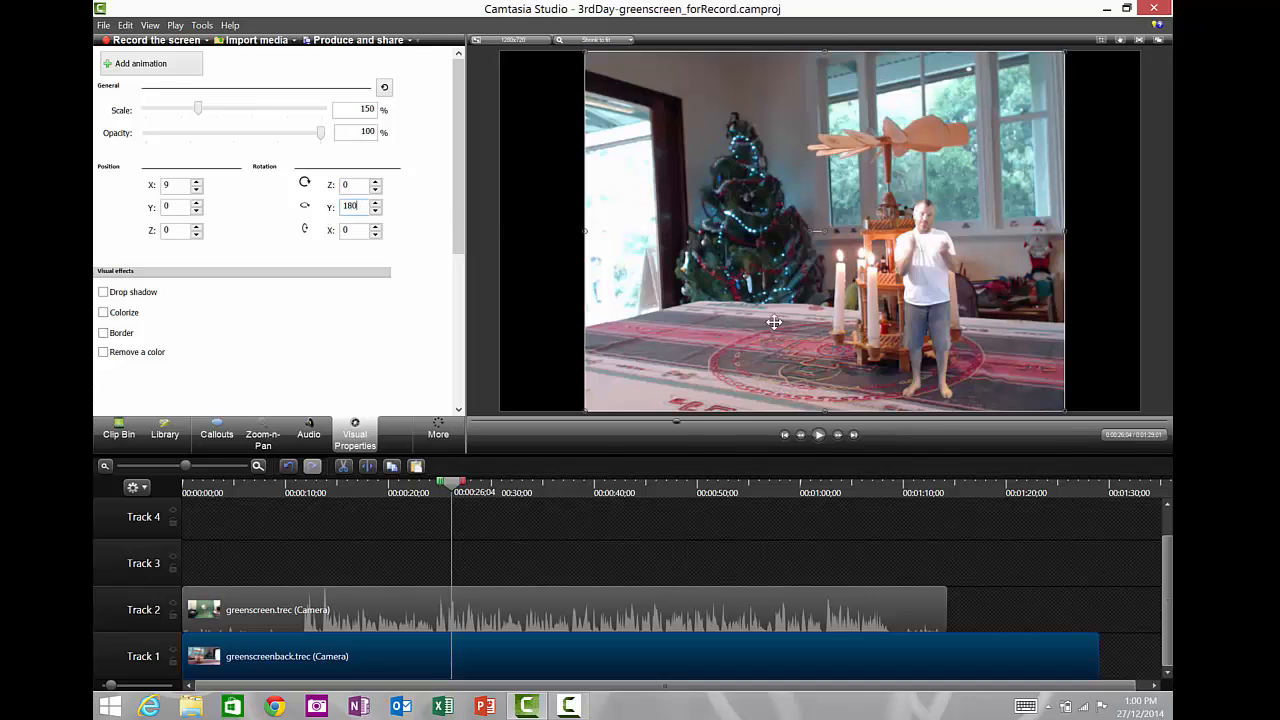
# - Select the keyed person and move them left to stand in front of the Christmas tree
pyautogui.click(933, 285)
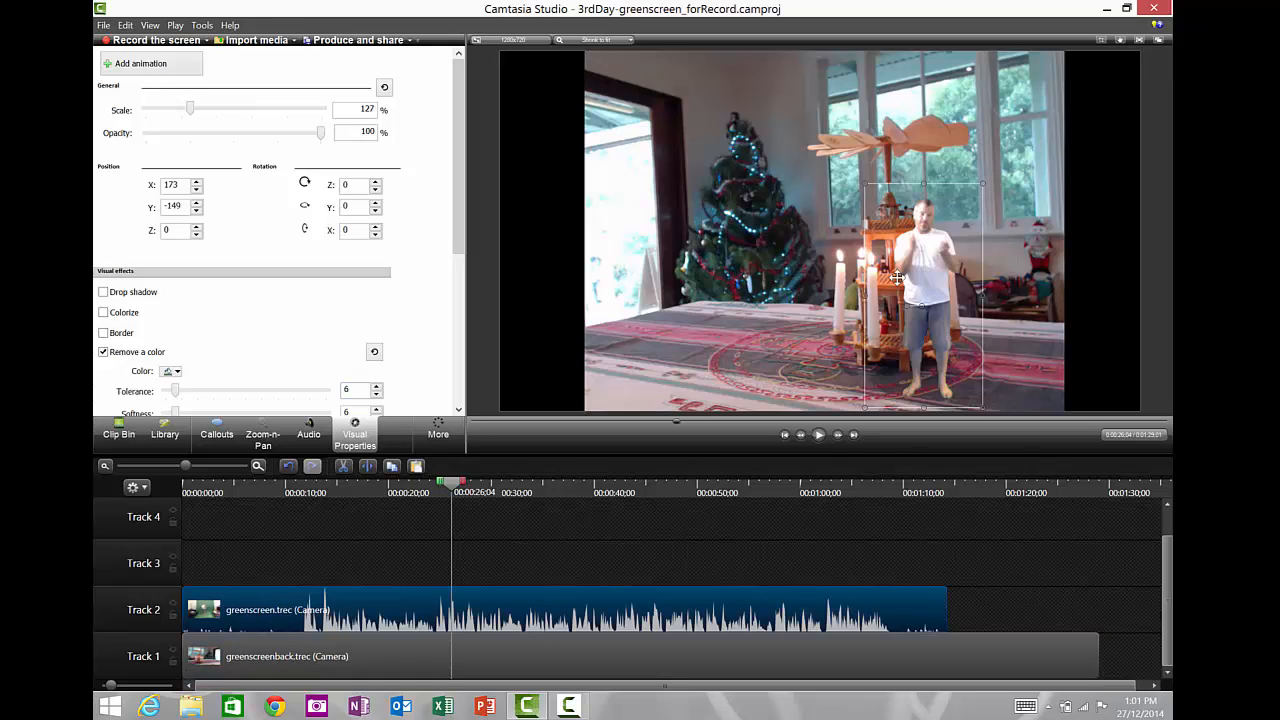
pyautogui.moveTo(930, 273); pyautogui.dragTo(732, 252)
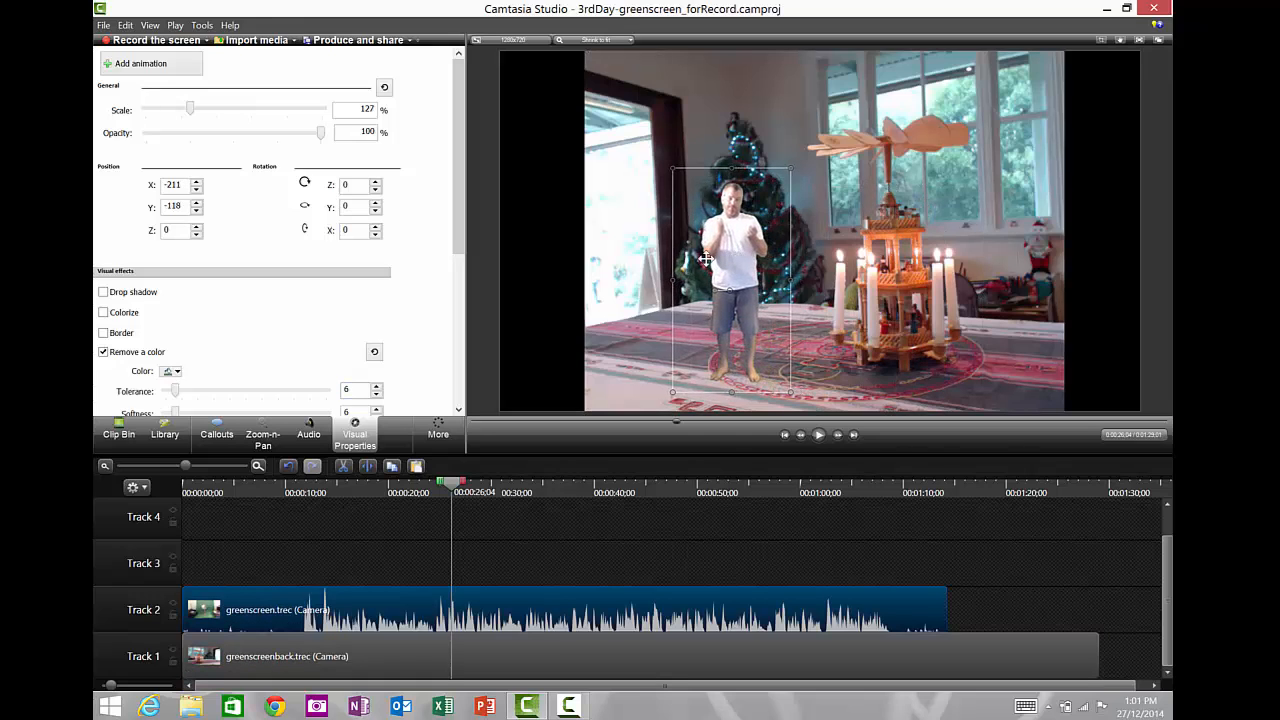